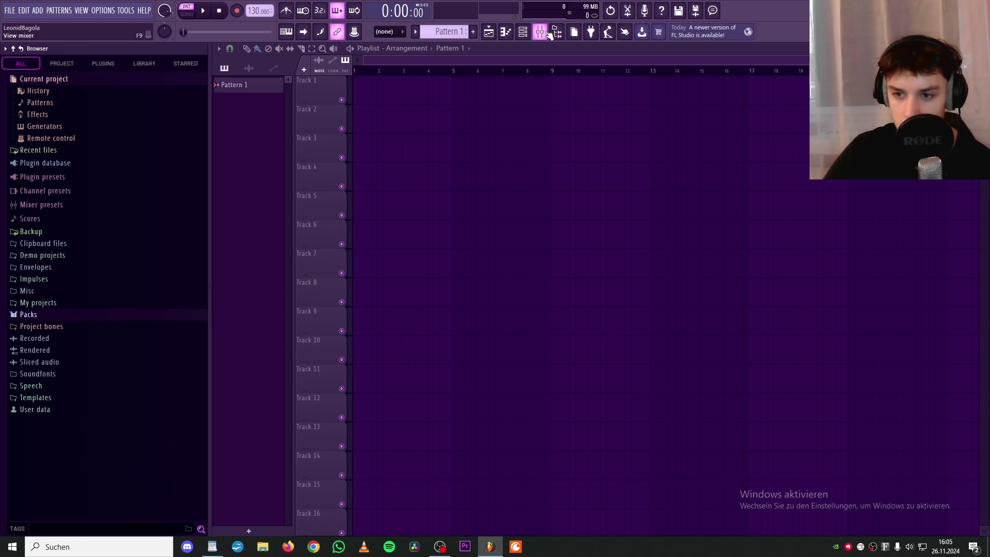
Show the channel rack over the playlist and expand the Packs folder in the browser
left_click(548, 32)
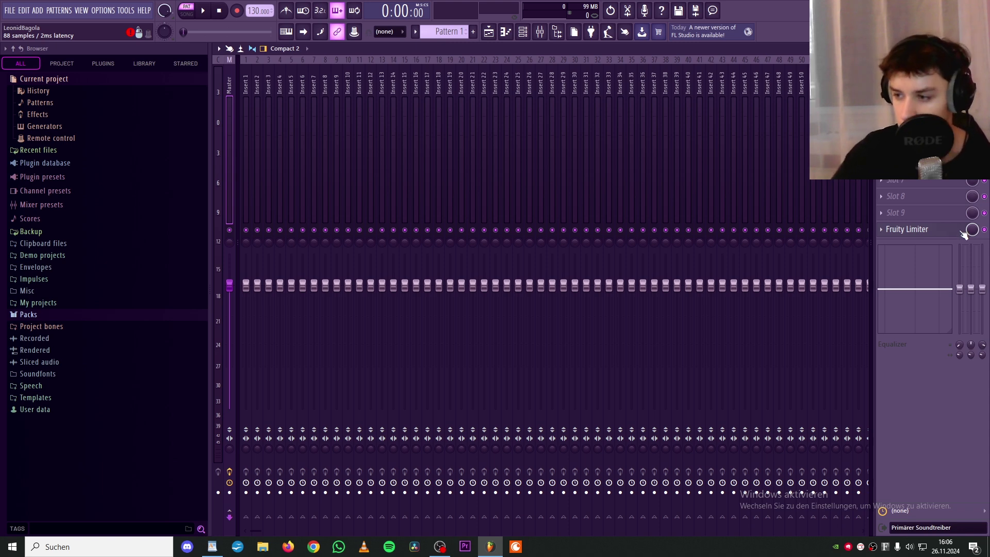
key("F5")
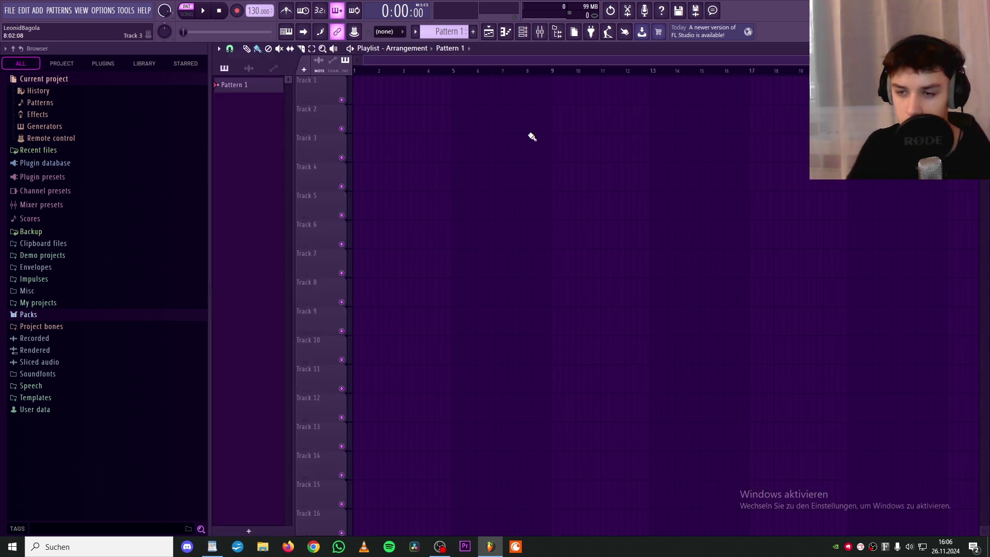
left_click(522, 31)
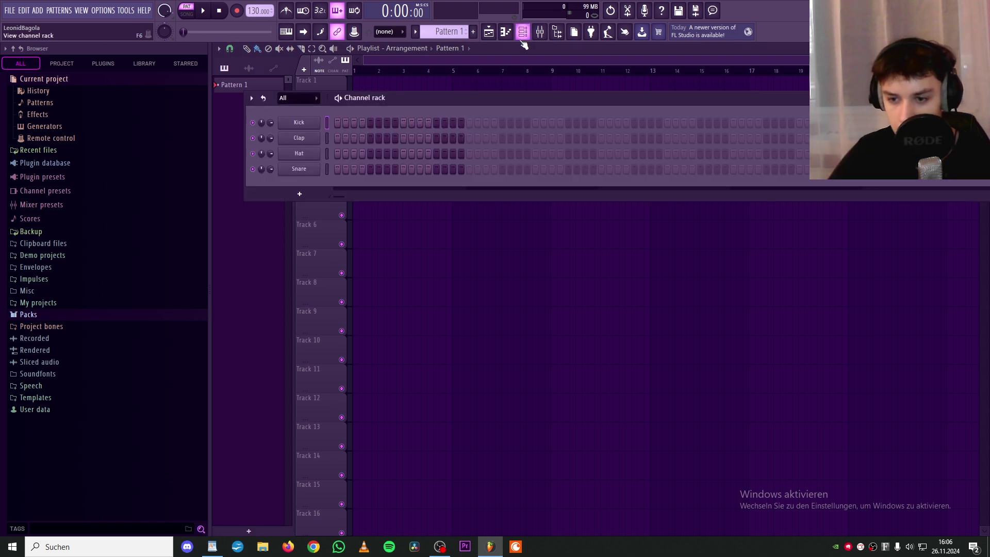
left_click(282, 194)
left_click(37, 321)
left_click(31, 314)
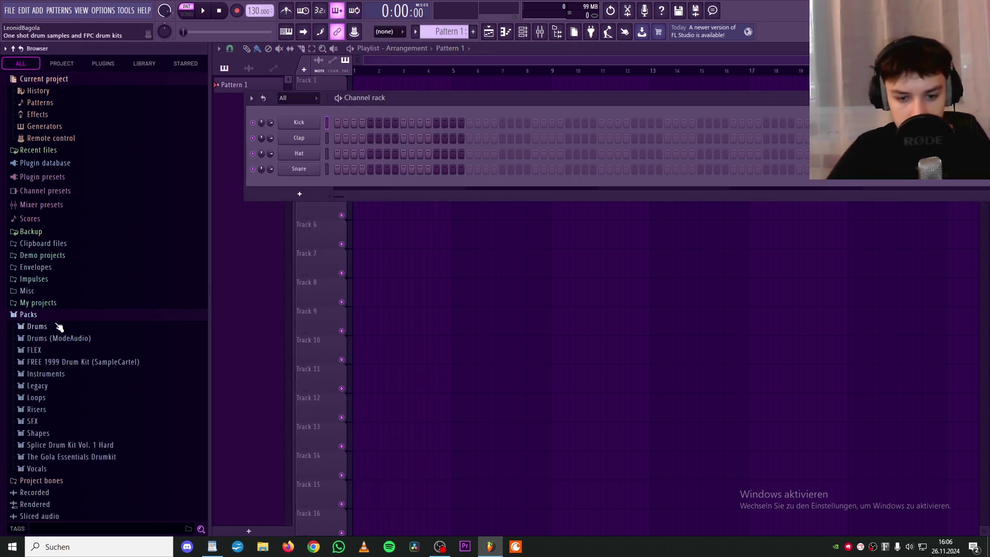
Add the "this hard no cap" snare as a channel and place hits on steps 9, 25, 41 and 57 of Pattern 1
left_click(60, 326)
left_click(83, 352)
key("space")
left_click_drag(85, 355, 309, 189)
left_click(403, 184)
left_click(535, 184)
left_click(668, 185)
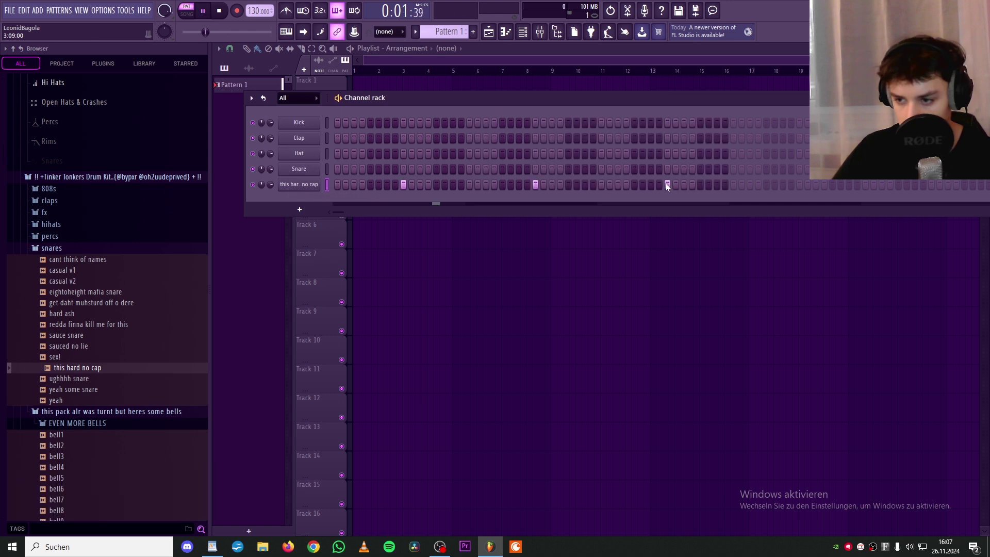
left_click(799, 184)
key("space")
key("F7")
Add Hi Hat [ Dirty ] from Arkay Drum Kit Vol. 1, fill each 2 steps, and replace its sample with Hi Hat [ Cleanest ]
left_click(188, 250)
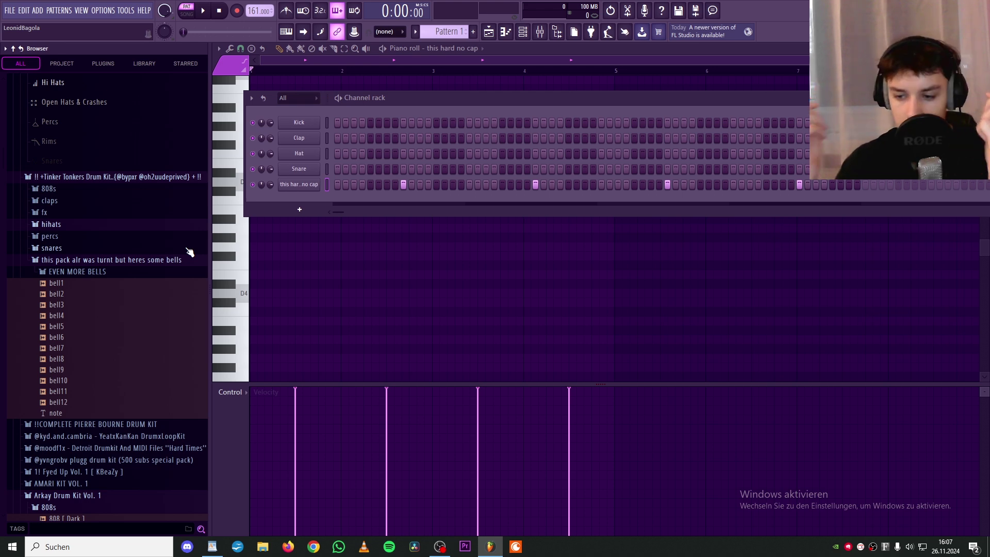
left_click(102, 225)
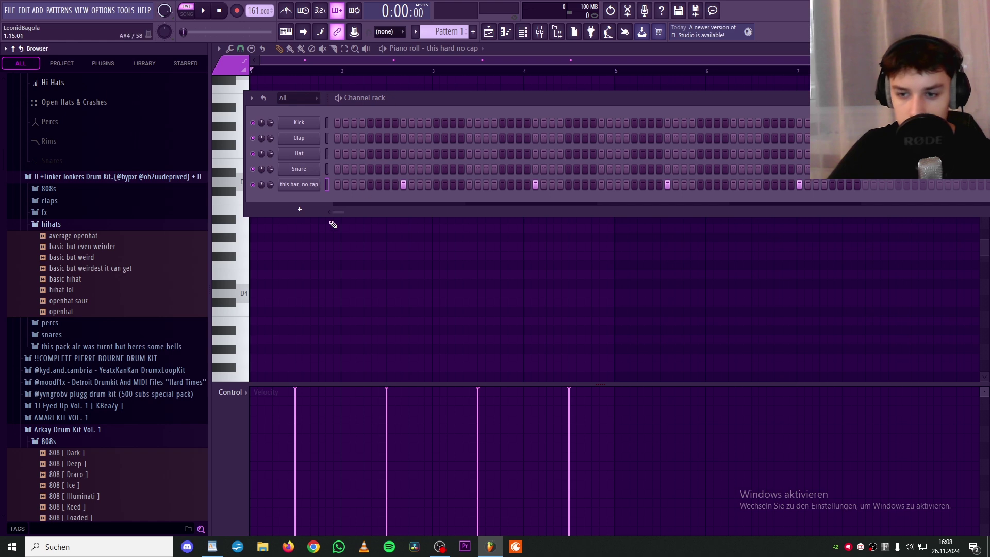
key("space")
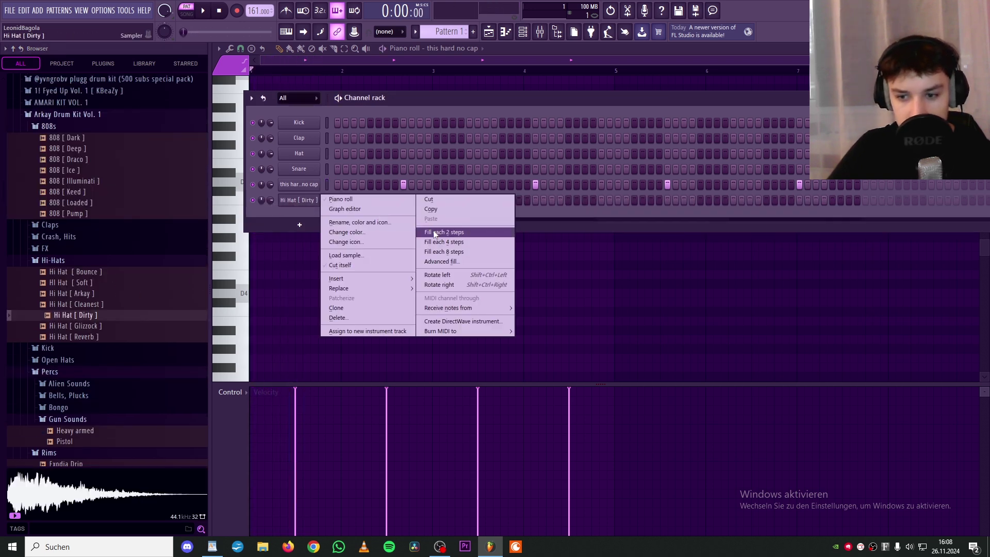
left_click(432, 232)
key("space")
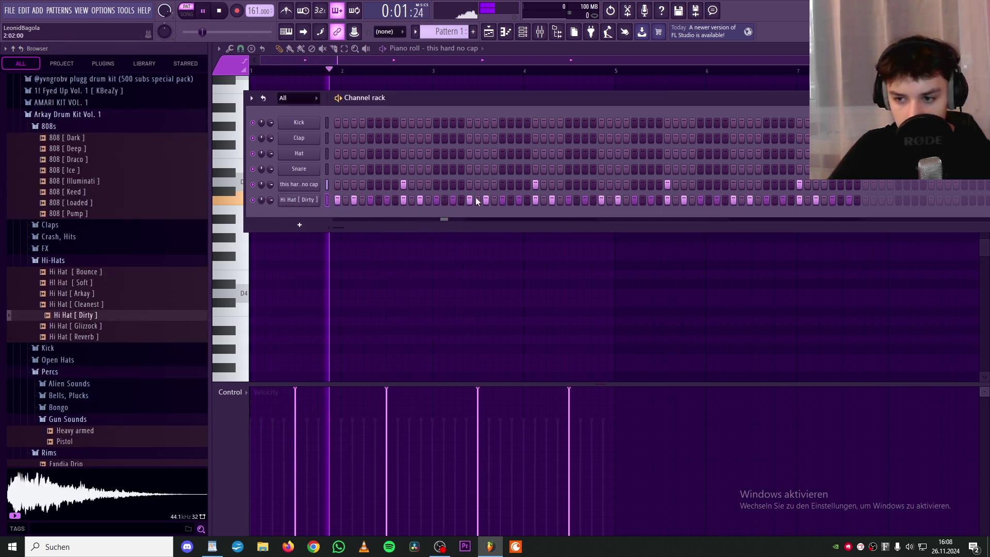
key("space")
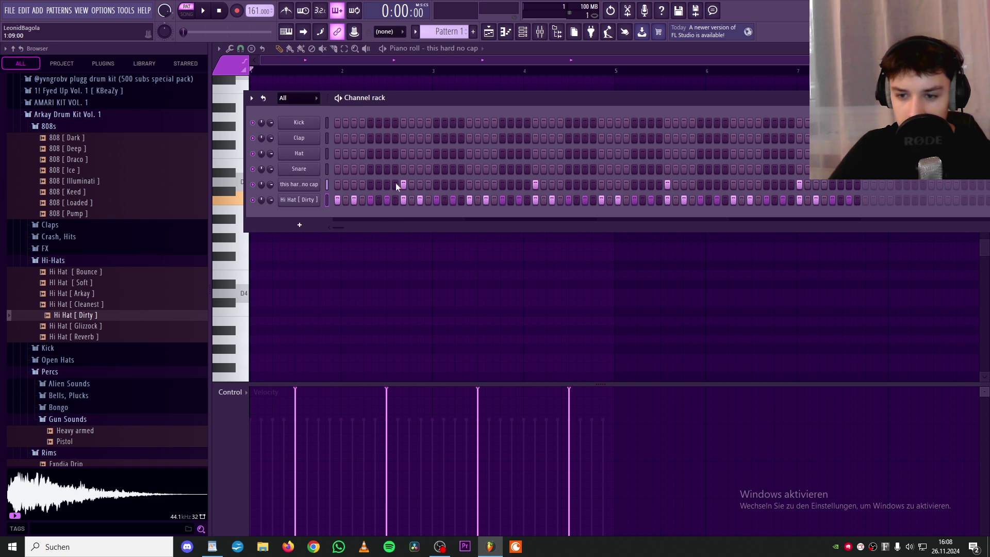
left_click_drag(92, 304, 300, 200)
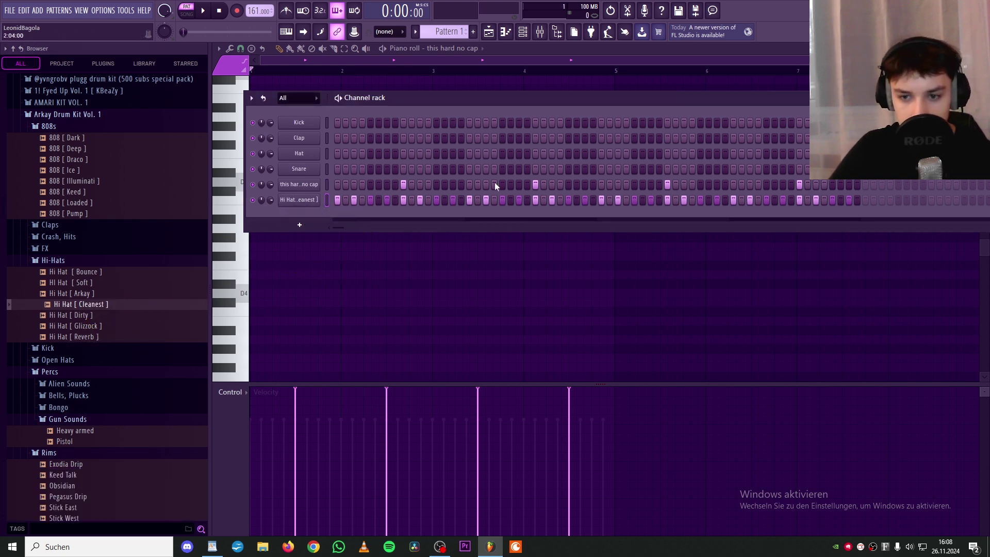
key("space")
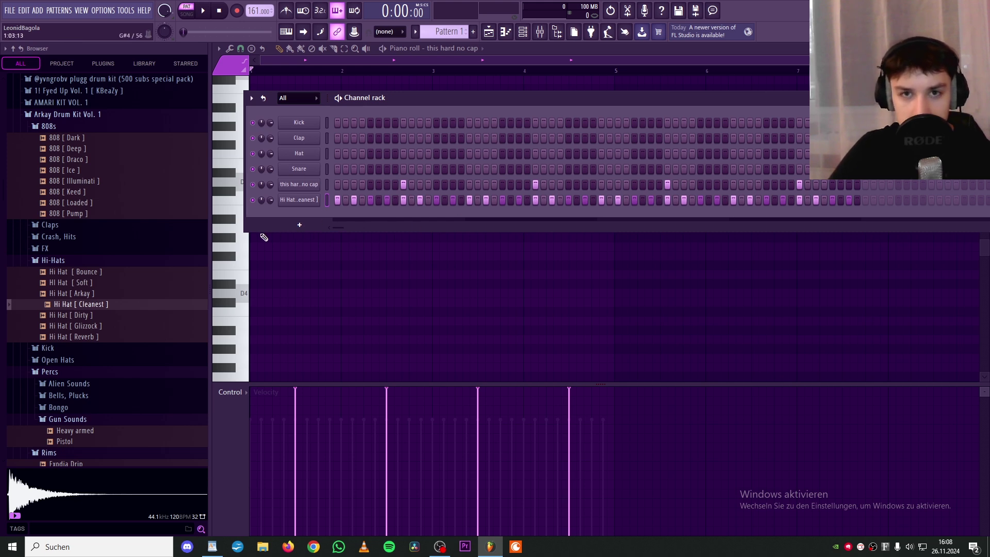
Add Kick [ Keed ] and Kick [ Hercules ] channels, placing Hercules hits on steps 1, 7, 19, 33, 39, 47, 55 and 63
left_click(72, 347)
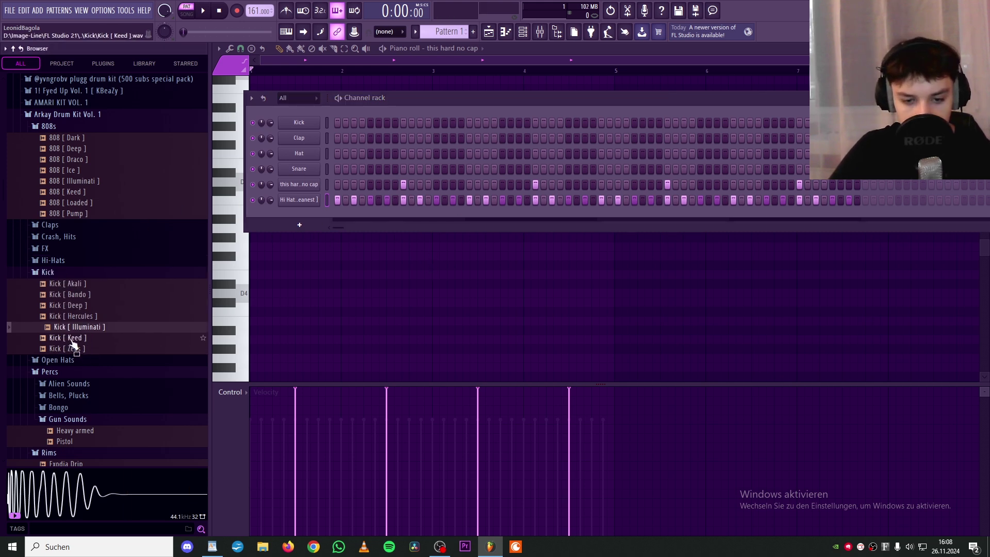
left_click_drag(72, 343, 335, 217)
key("F5")
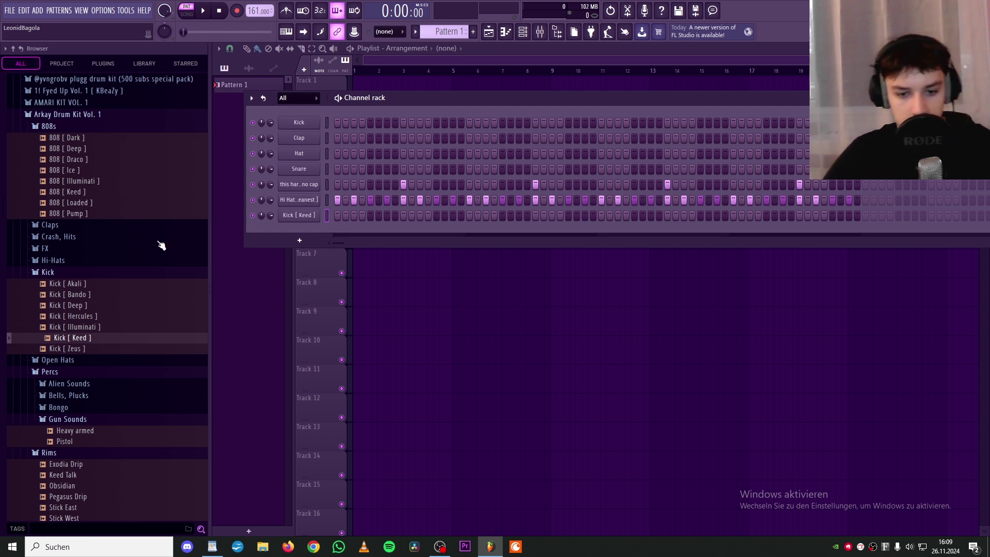
left_click_drag(72, 316, 422, 226)
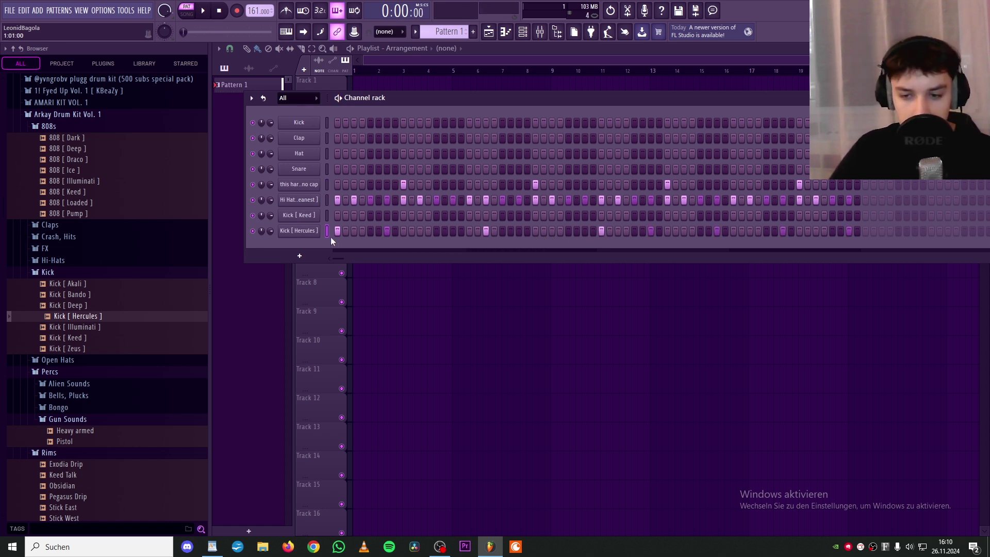
Compare other Arkay kicks in the Hercules channel, including Kick [ Bando ], and replace its sample with Kick [ Zeus ]
left_click(81, 327)
left_click(83, 337)
left_click_drag(85, 349, 311, 231)
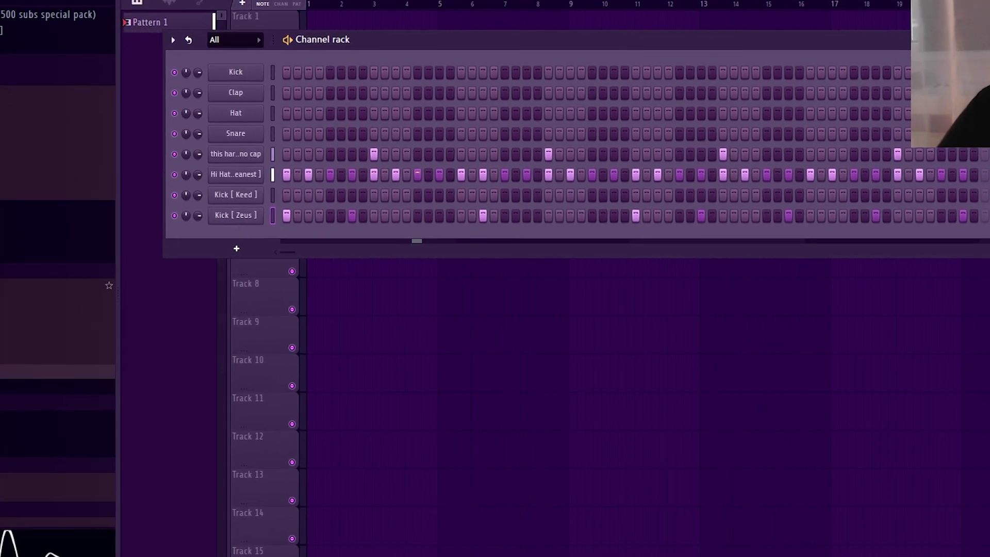
left_click_drag(113, 278, 262, 217)
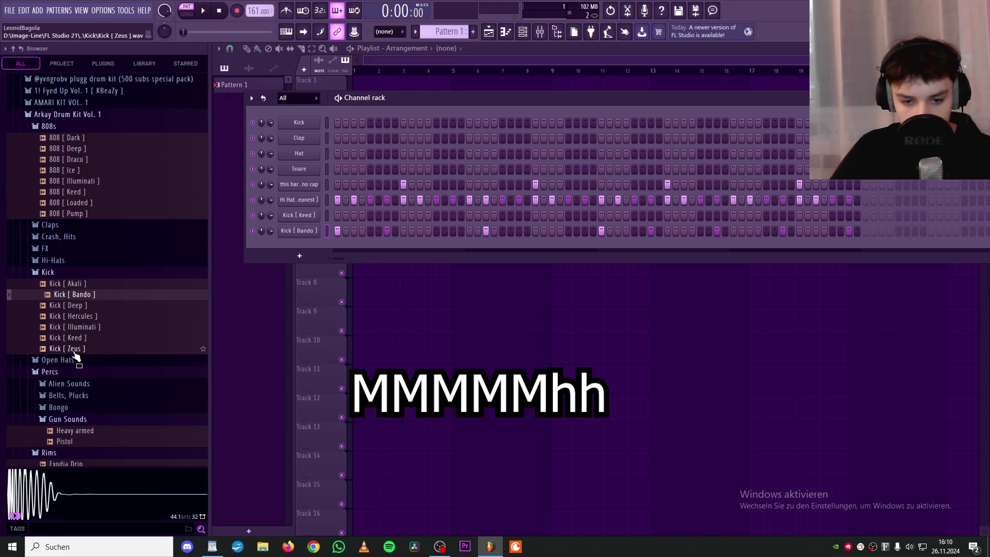
left_click_drag(73, 348, 299, 231)
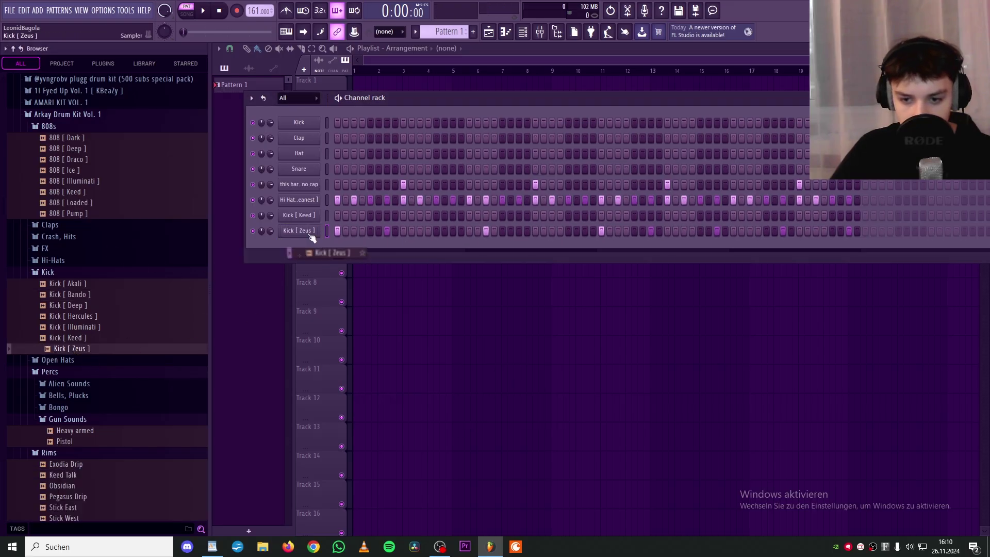
key("space")
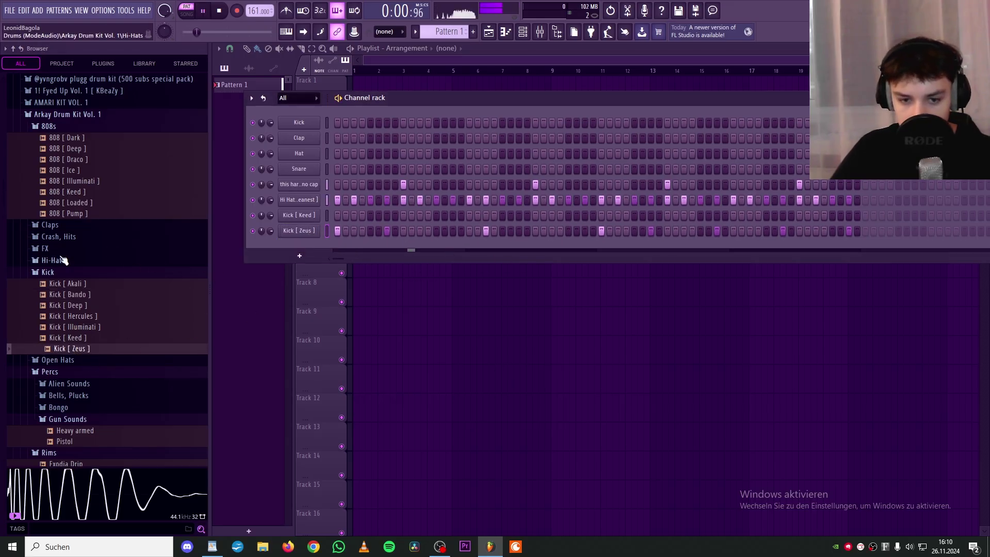
Audition sounds in the supersonic drum kit's !perc folder and add the glass perc as a channel with hits on steps 15 and 47
left_click(60, 274)
scroll(108, 377, "up", 10)
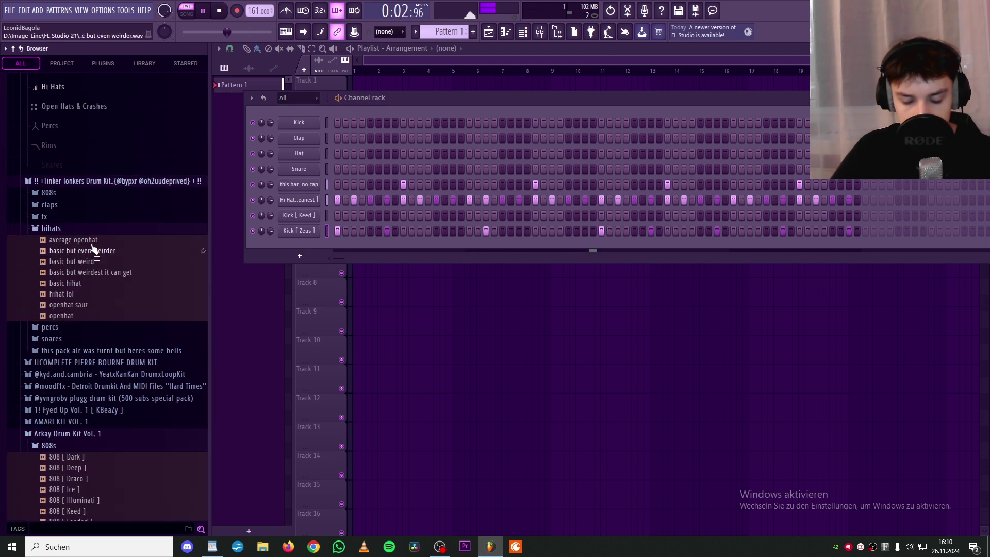
scroll(111, 366, "down", 5)
key("space")
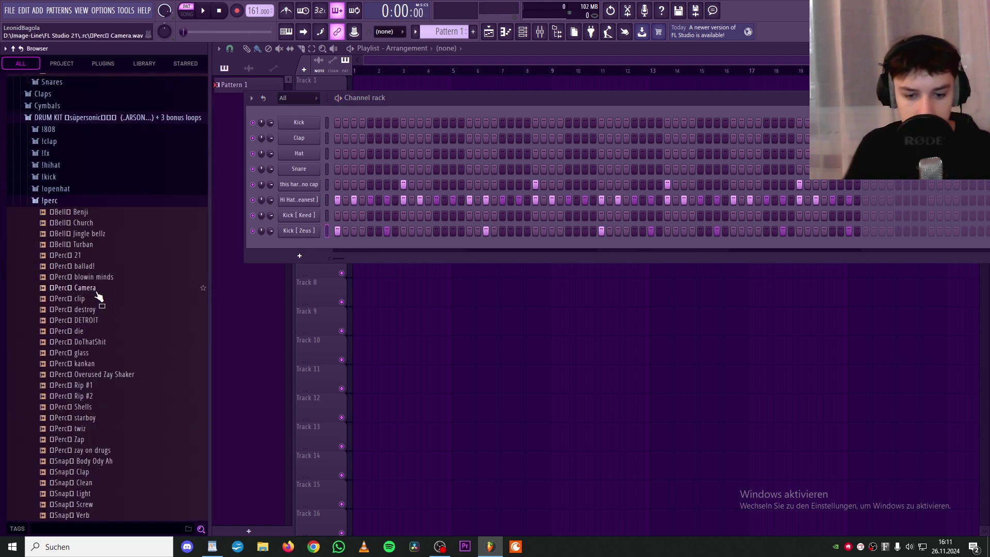
left_click(85, 460)
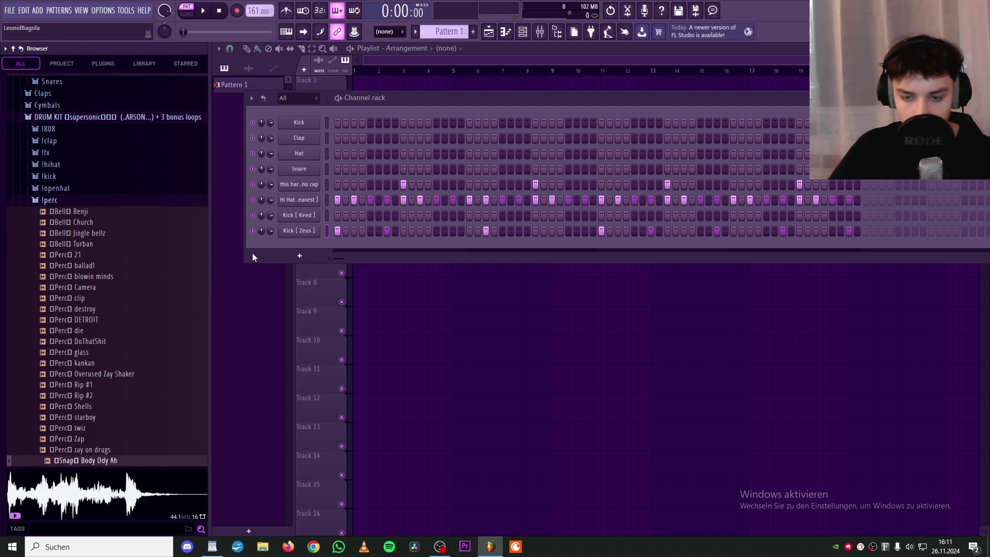
left_click(82, 277)
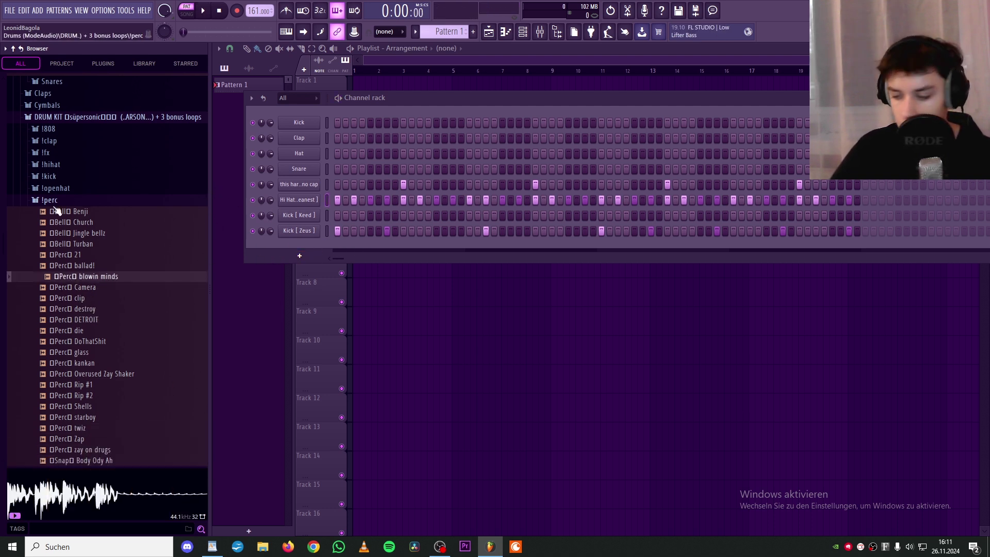
left_click(95, 353)
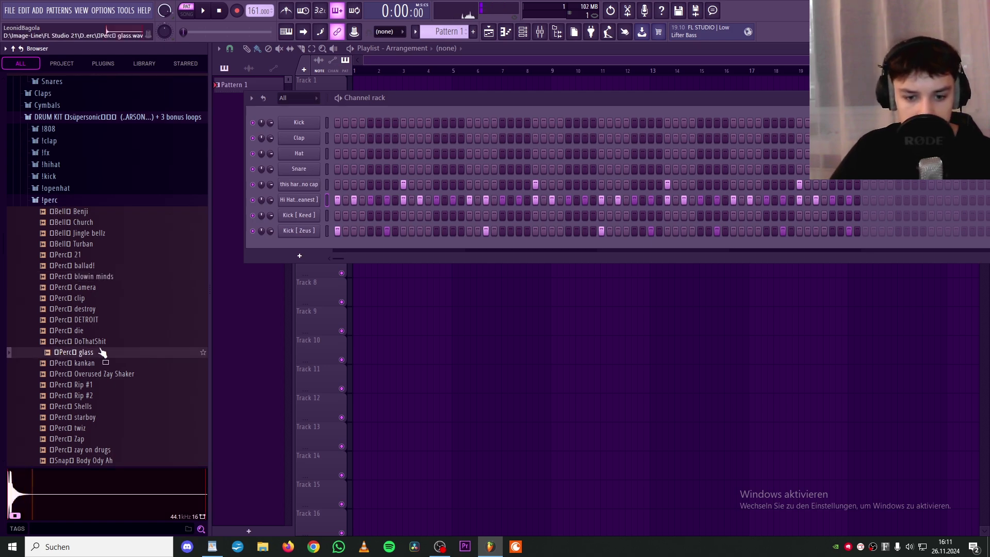
left_click_drag(94, 354, 457, 251)
left_click(454, 245)
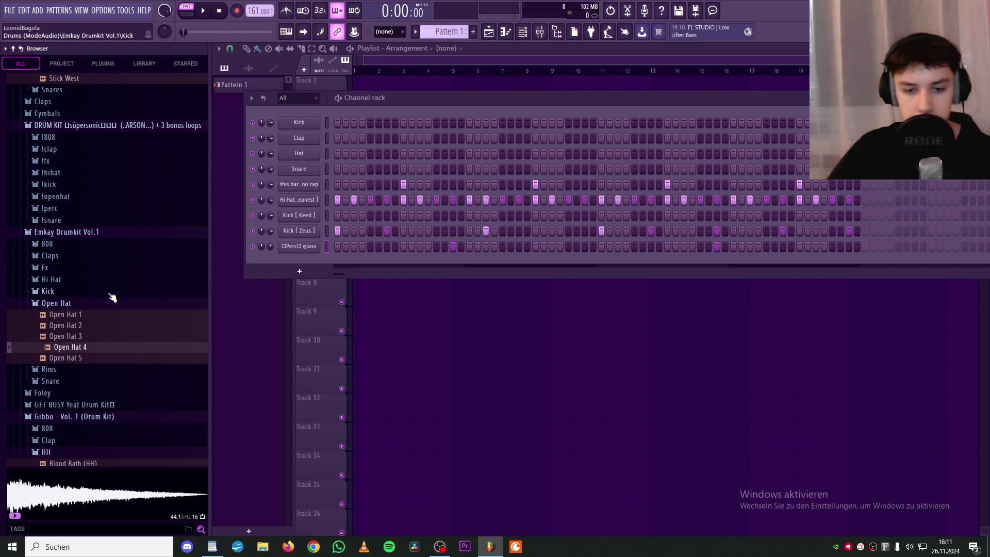
Add Open Hat 4 from Emkay Drumkit Vol.1 with a hit on step 1 and lower its channel volume to 53%
left_click_drag(72, 347, 78, 352)
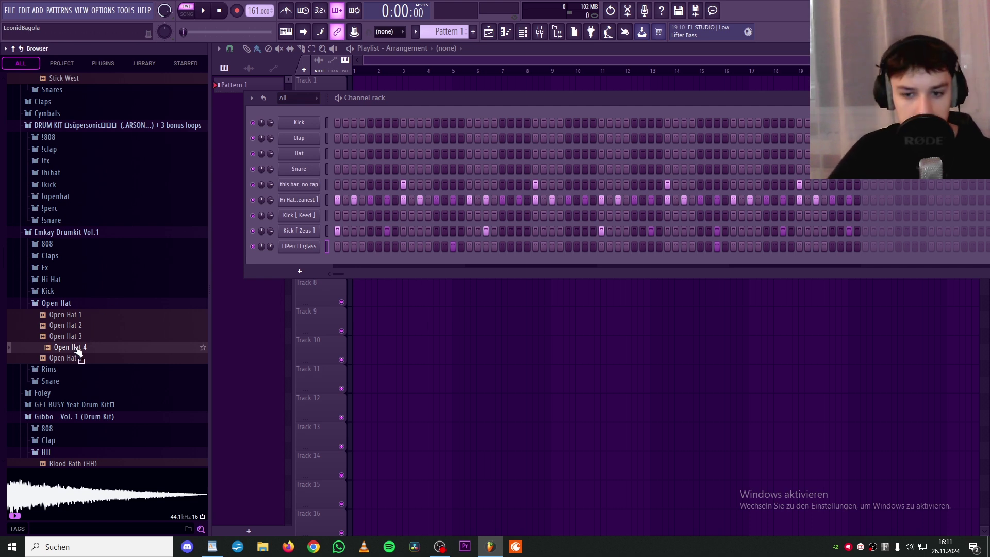
left_click_drag(82, 352, 269, 265)
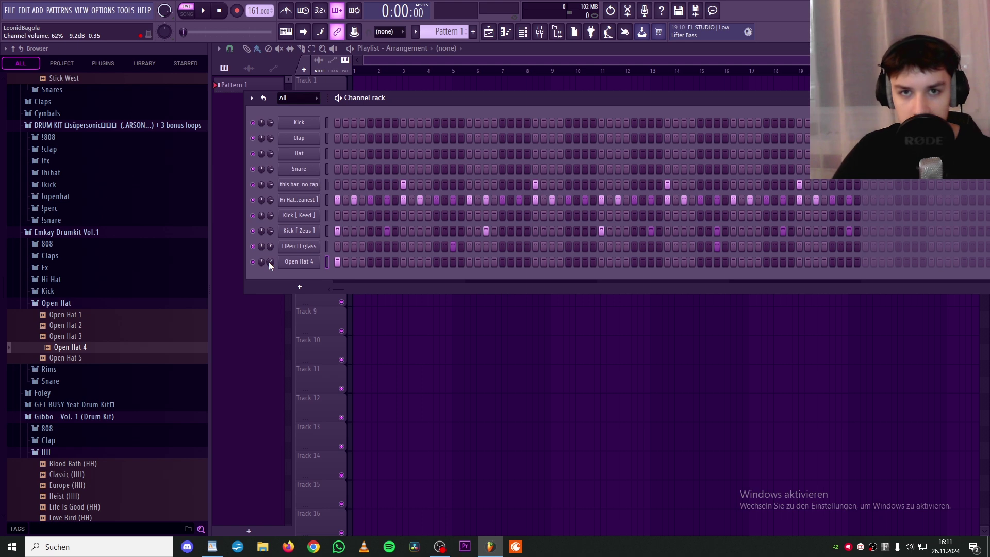
scroll(269, 263, "down", 5)
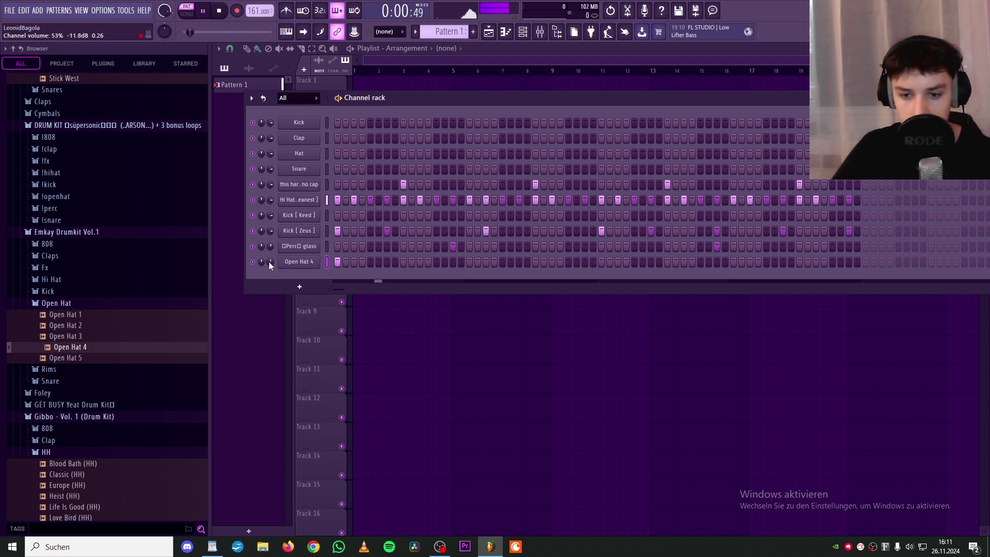
key("space")
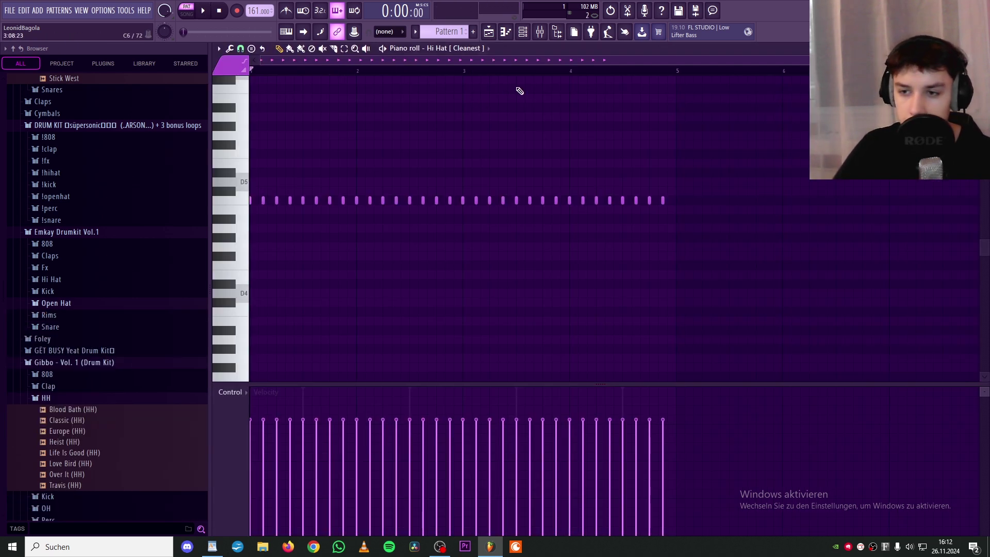
Play back the hi-hats and randomize their note velocities with a 22% velocity level in the randomizer
key("space")
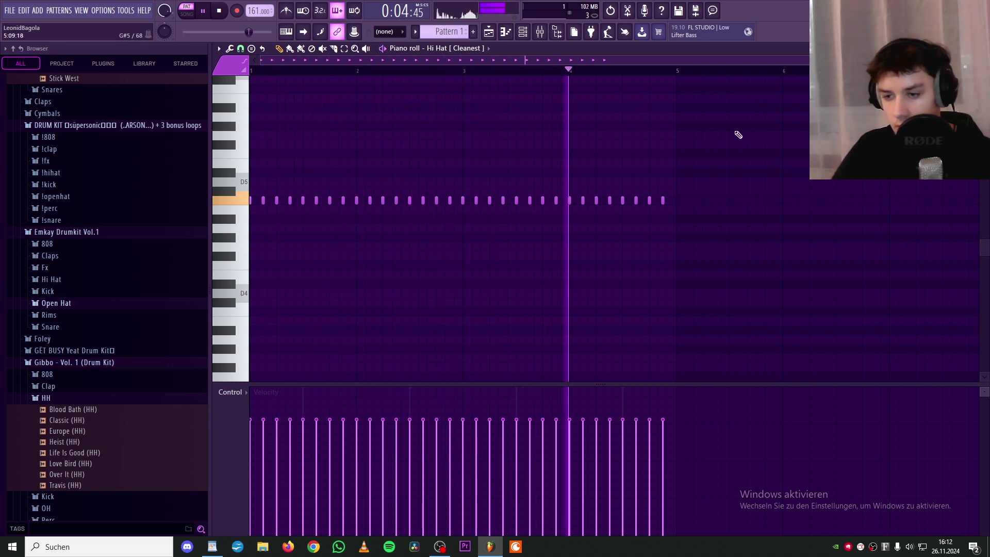
key("space")
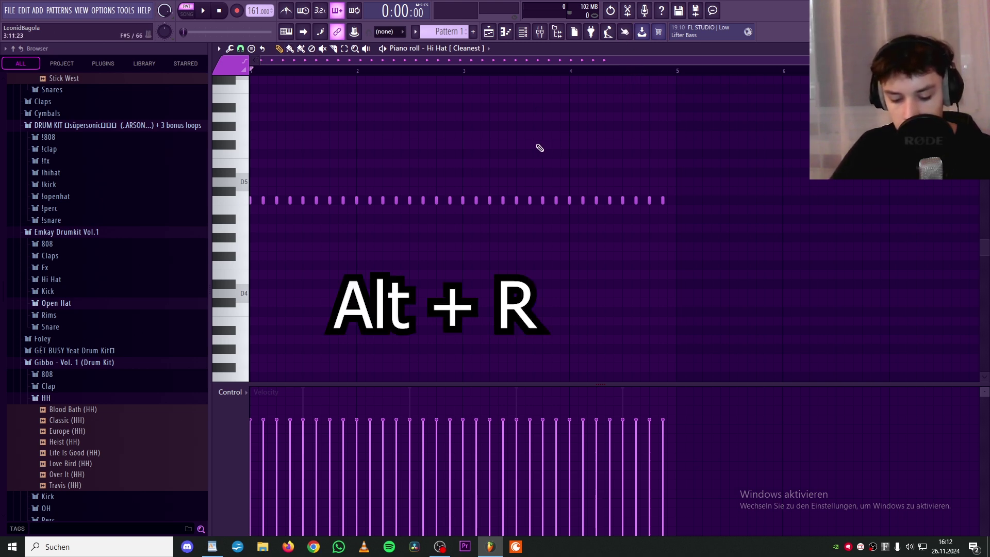
key("alt+r")
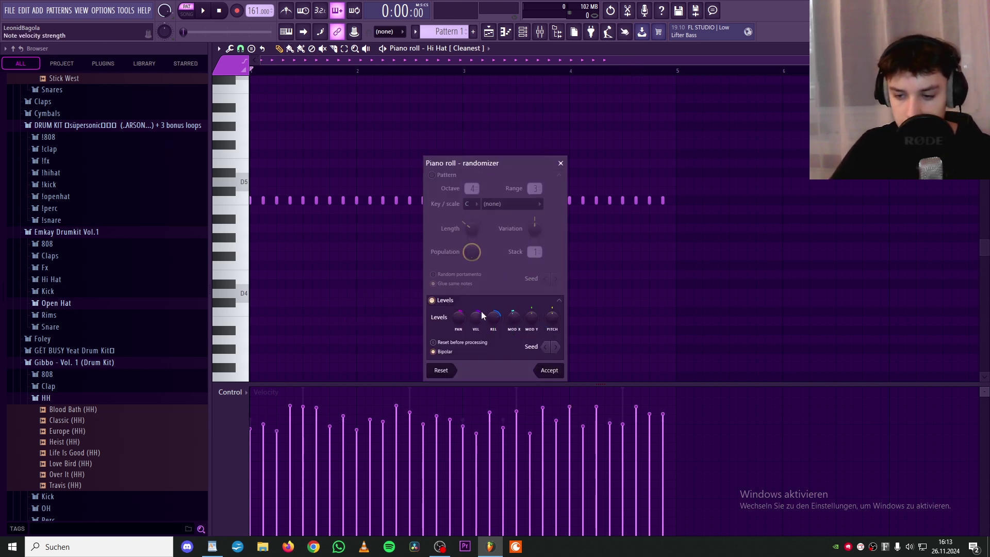
left_click_drag(475, 317, 475, 313)
key("space")
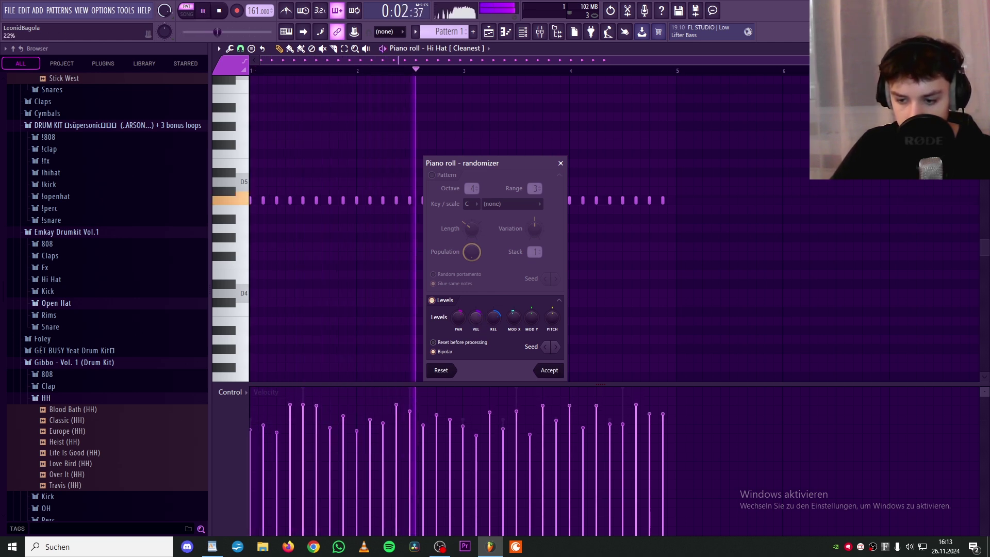
key("space")
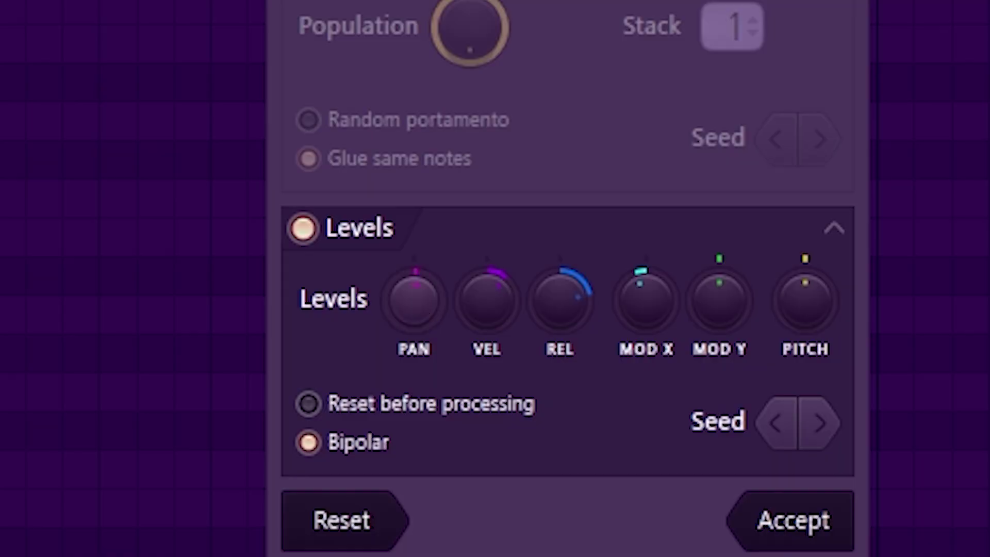
Randomize the hi-hat notes' panning, easing the level back to a moderate amount during playback, and accept the randomizer settings
left_click_drag(414, 299, 414, 268)
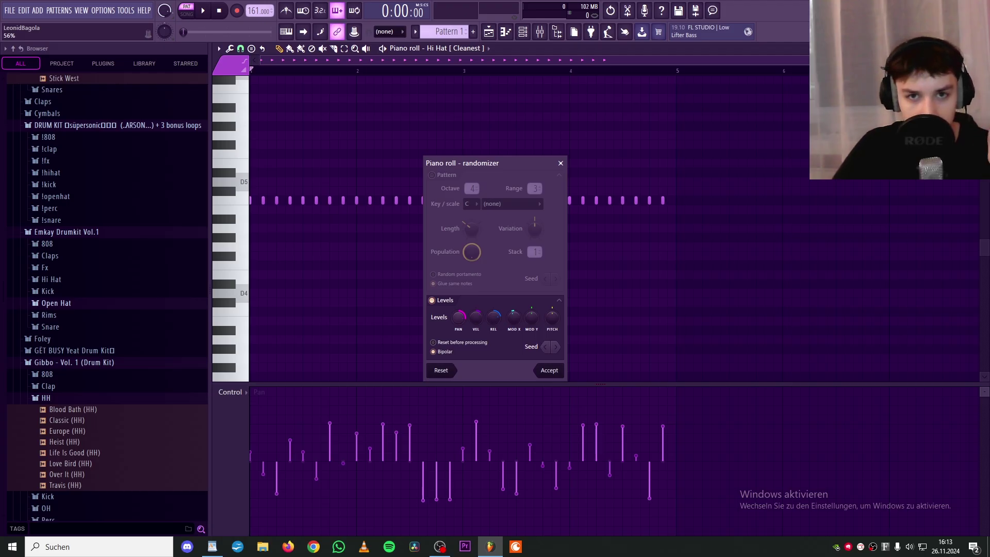
key("space")
left_click_drag(458, 317, 498, 336)
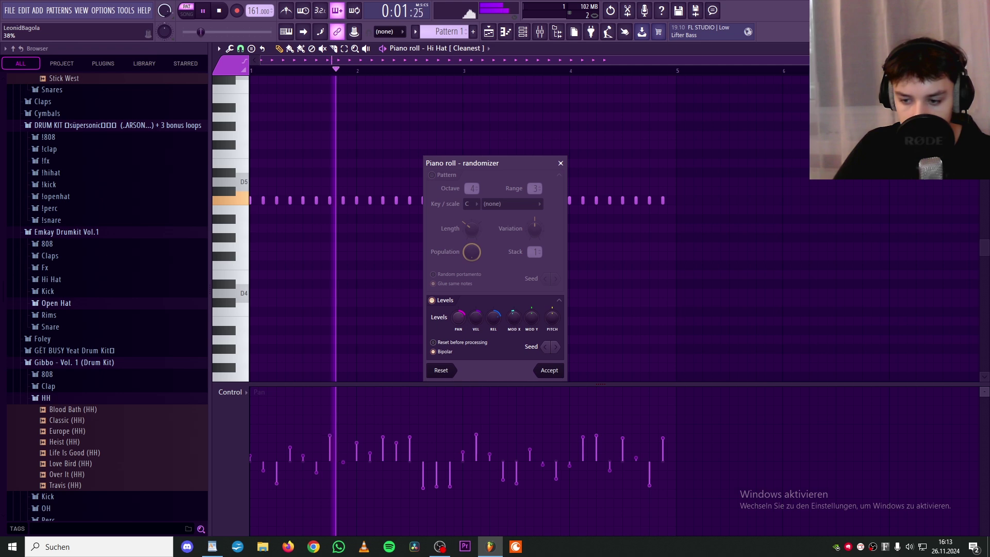
left_click(550, 371)
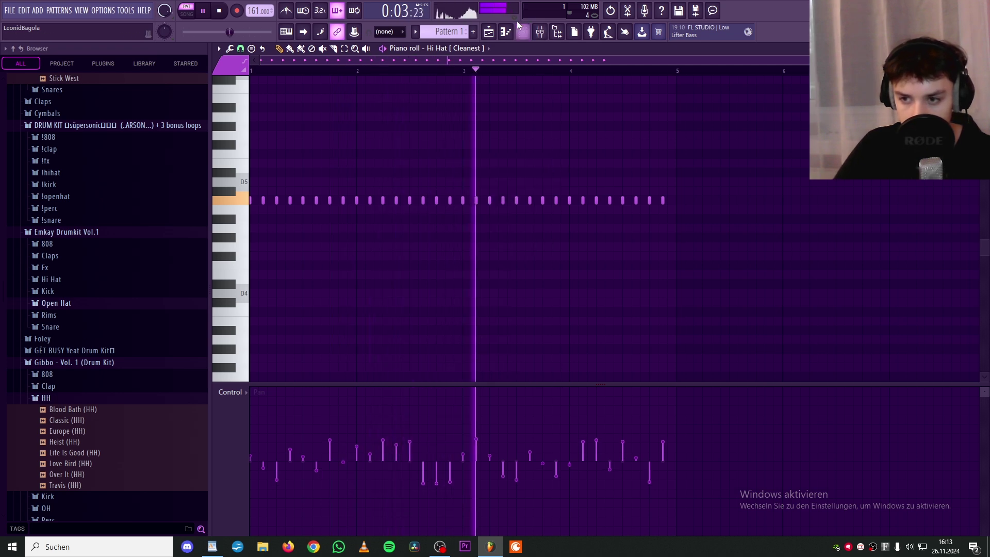
Add 808 [ Ice ] from Arkay Drum Kit Vol. 1 and draw a C6 note about 10.5 steps long at the pattern start
left_click(525, 33)
key("space")
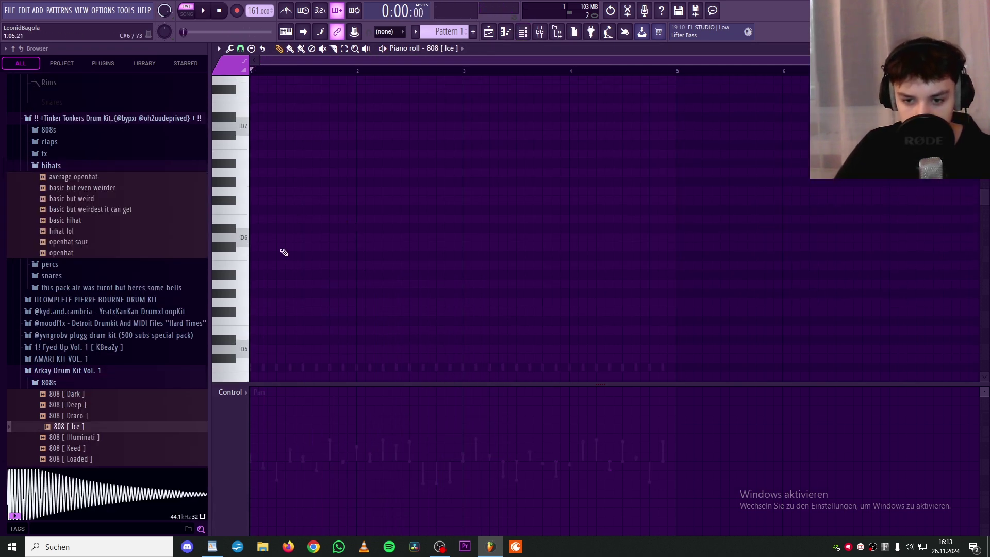
left_click(255, 256)
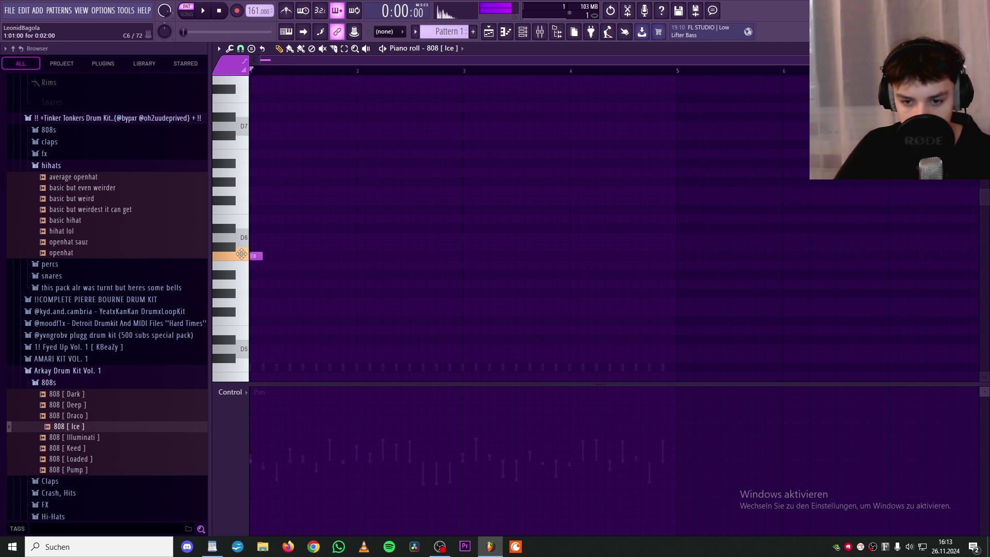
left_click_drag(262, 256, 320, 258)
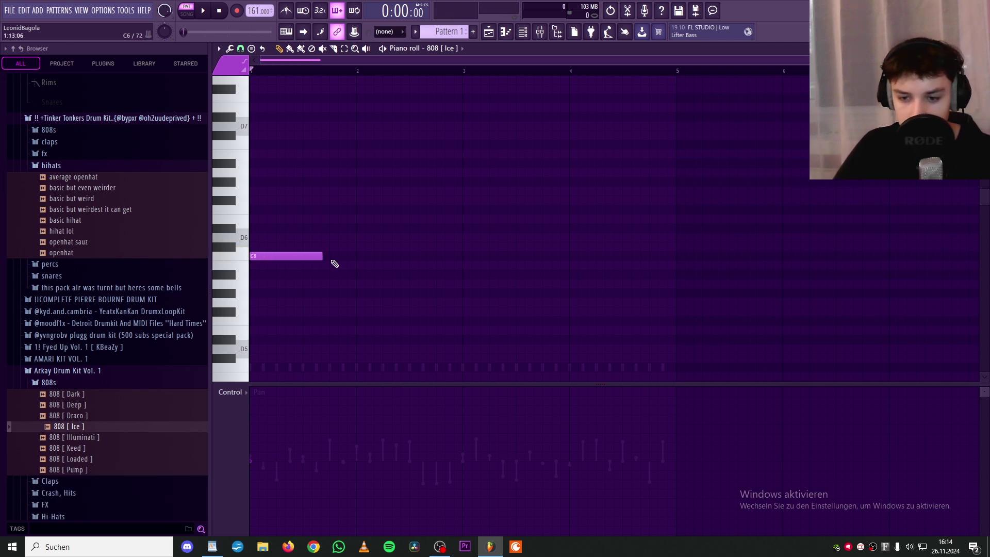
key("space")
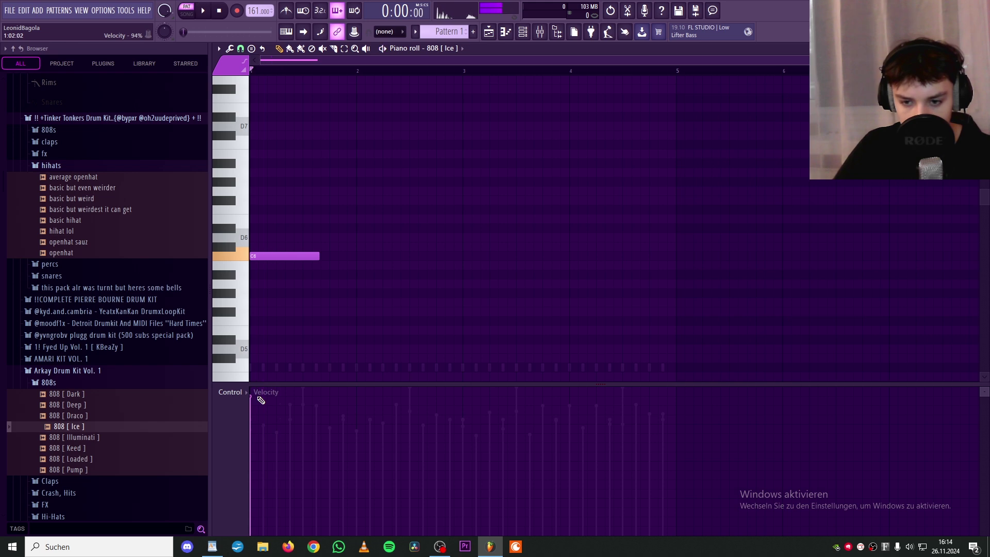
Lay out the 808 [ Ice ] line on C5, with bar 1 notes on steps 1, 7 and 15, and make it legato
scroll(315, 71, "up", 4)
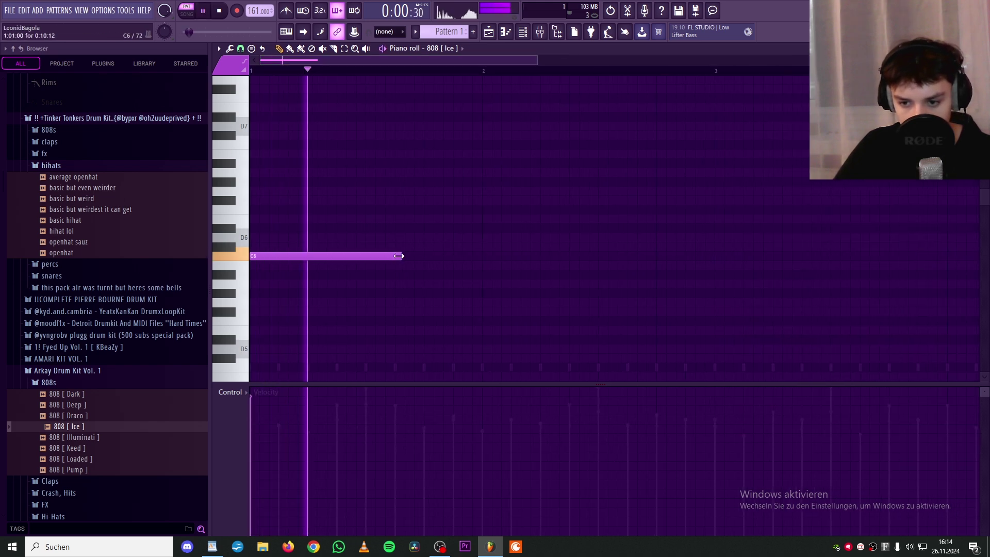
key("space")
left_click_drag(402, 256, 321, 257)
left_click(337, 256)
scroll(327, 76, "down", 3)
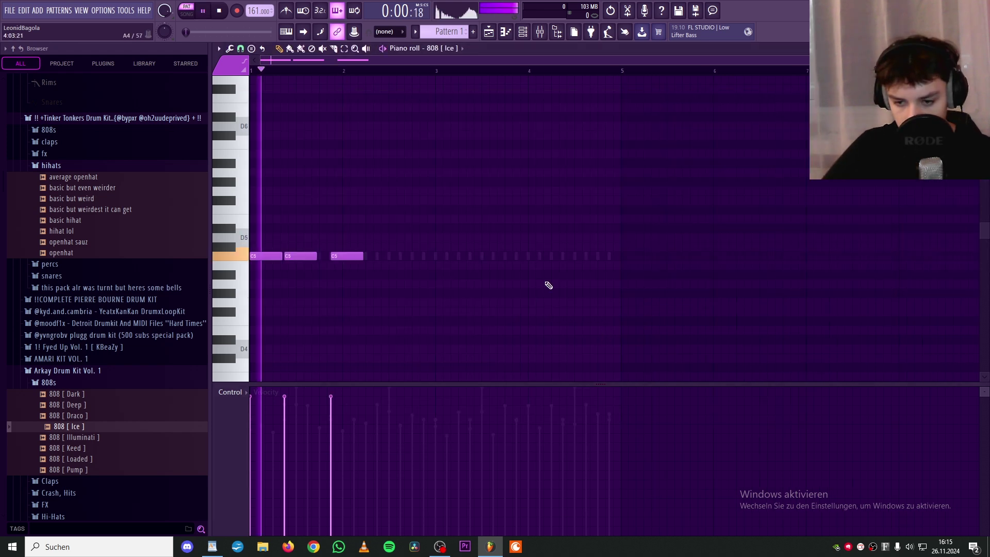
key("ctrl+l")
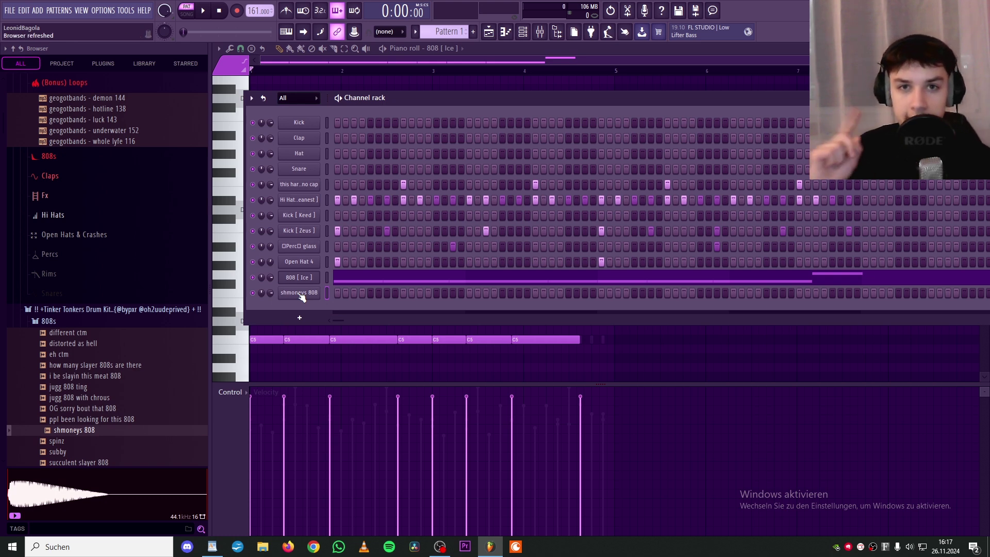
Open the piano roll of the shmoneys 808 channel
right_click(302, 297)
key("Escape")
right_click(297, 298)
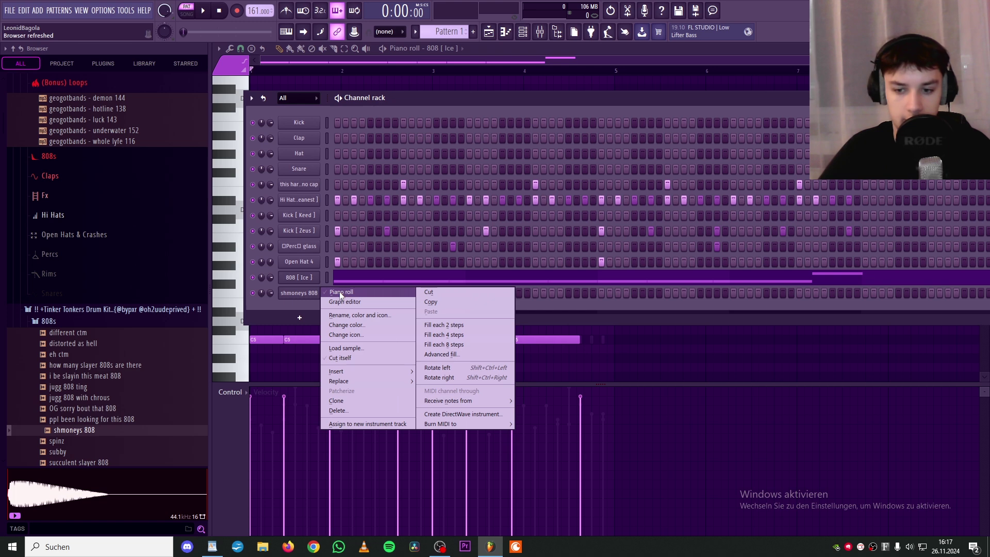
left_click(341, 293)
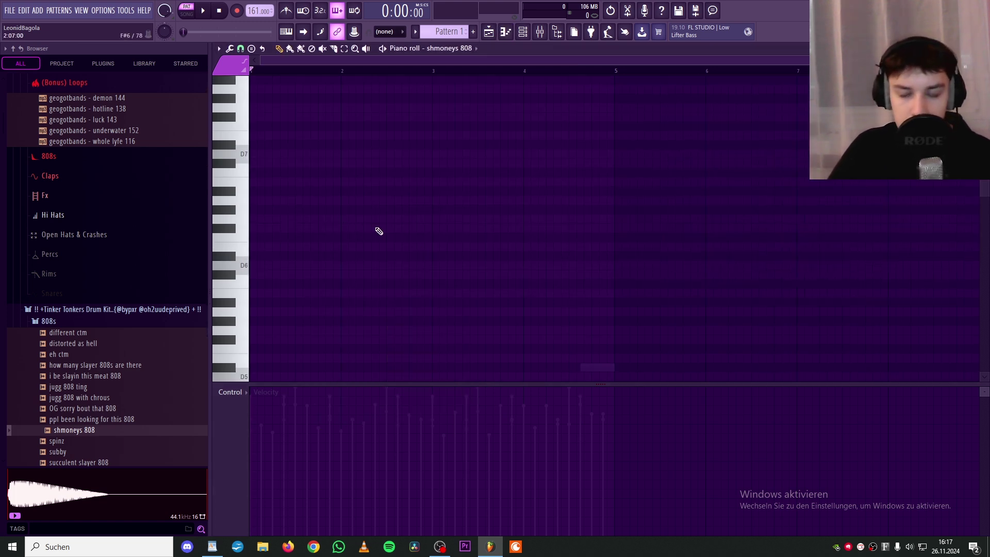
Try a D#6 note and a C6 note in bar 2 of the shmoneys 808 part and remove each again
left_click(397, 254)
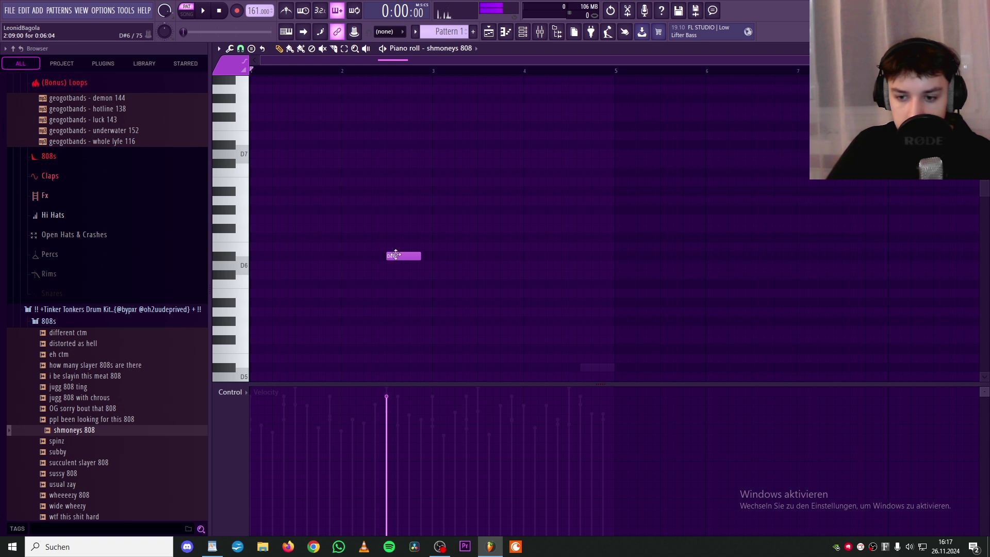
right_click(397, 255)
scroll(401, 250, "down", 1)
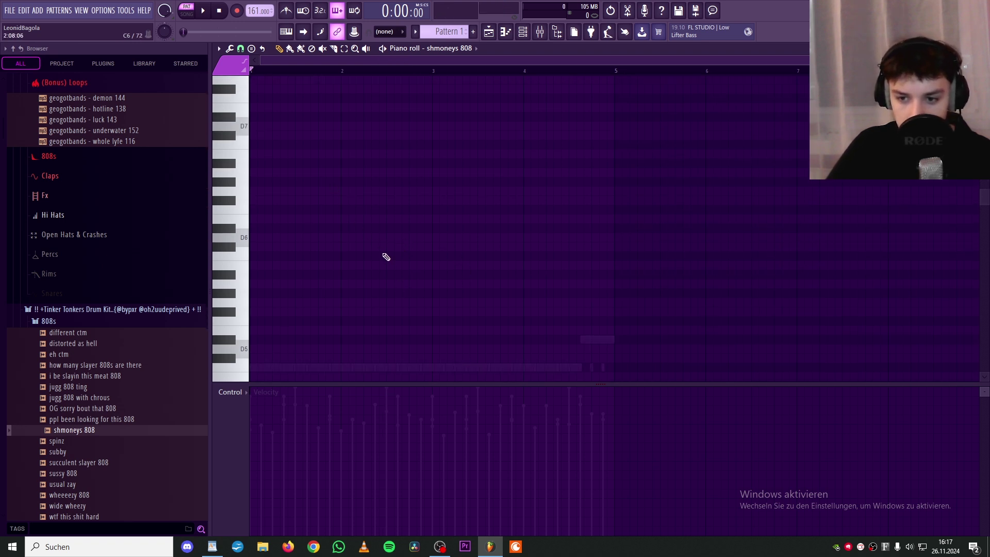
left_click(398, 256)
key("space")
right_click(398, 256)
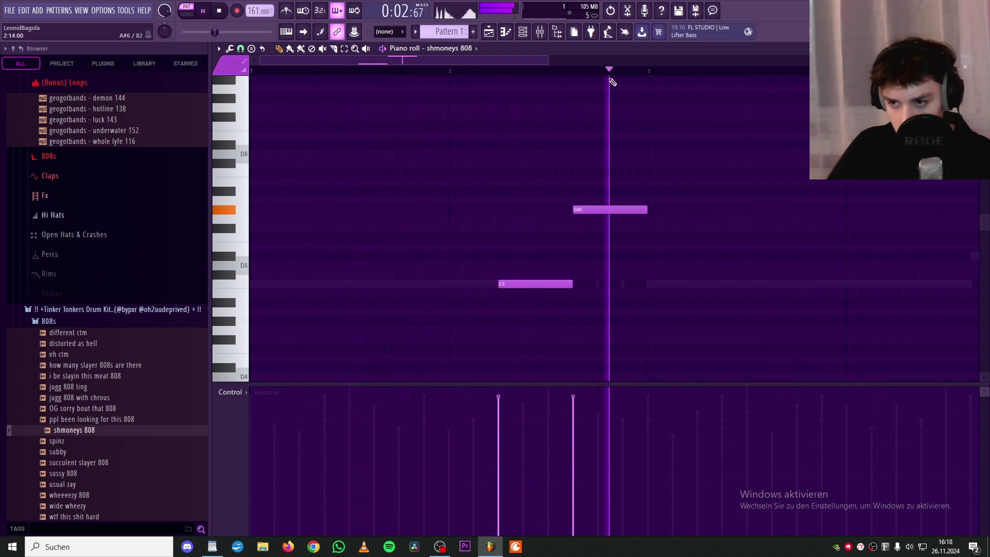
Set the last shmoneys 808 note to D#5, six steps long, starting on step 11 of bar 4
scroll(612, 76, "down", 4)
left_click_drag(551, 235, 551, 256)
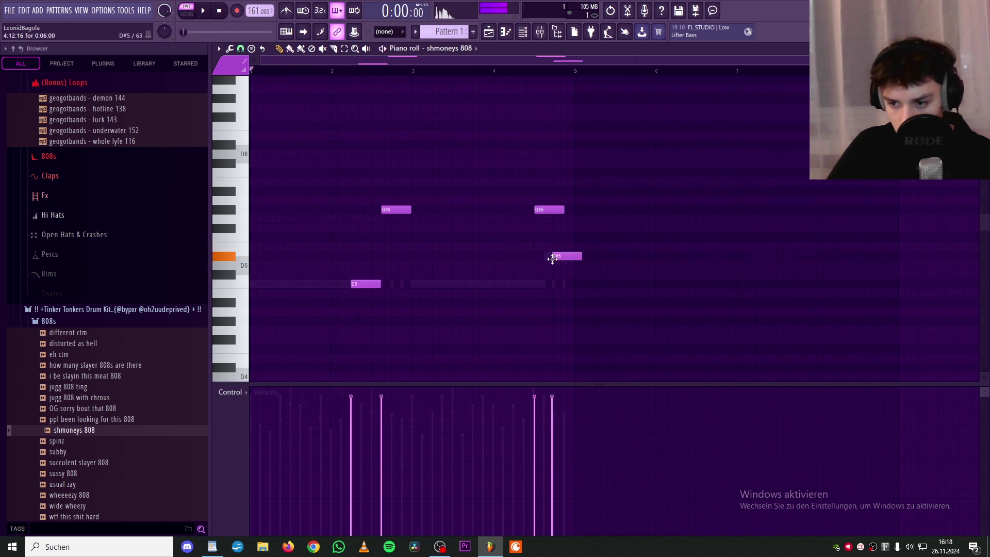
scroll(582, 98, "up", 4)
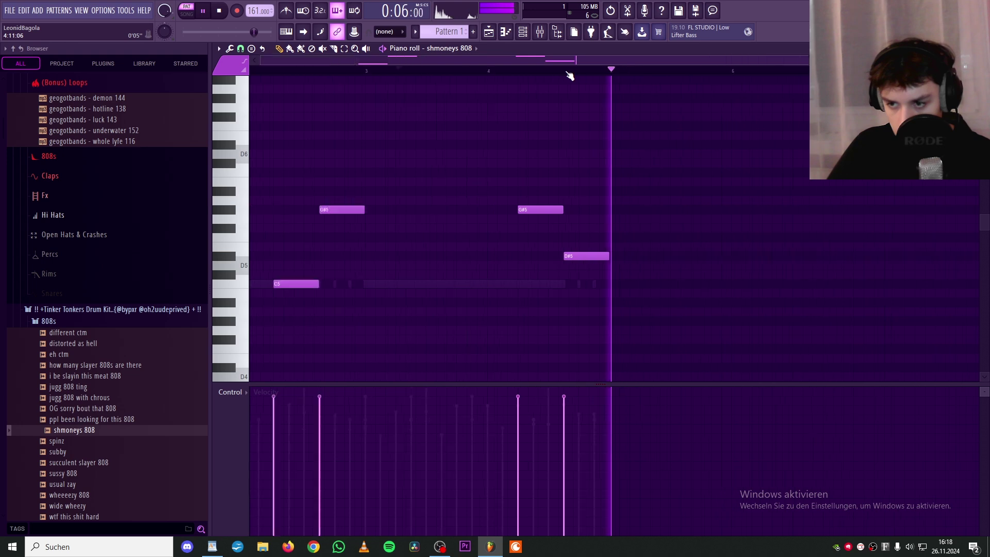
Shorten the 808 [ Ice ] note starting on step 15 so it ends where the first shmoneys 808 note begins in bar 2
key("F6")
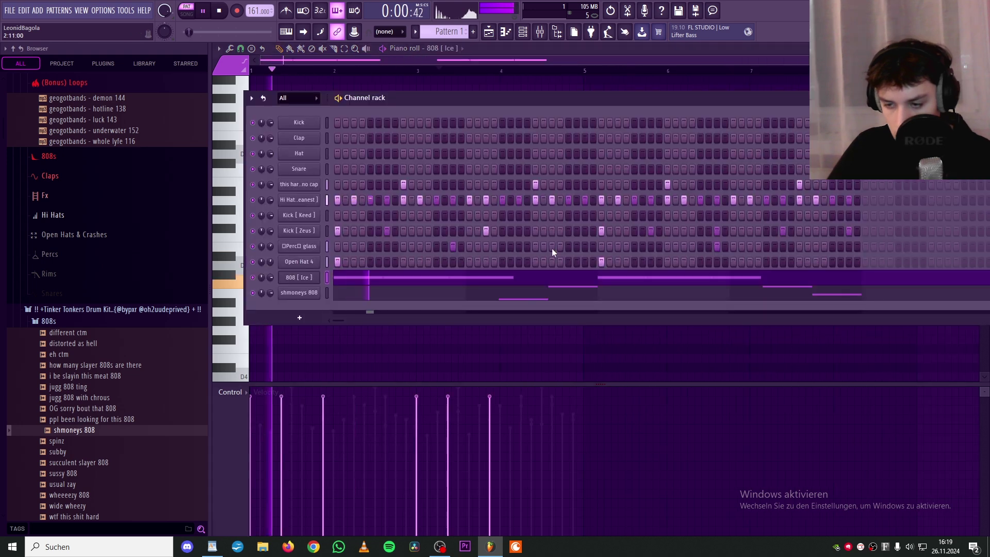
right_click(308, 279)
right_click(308, 279)
left_click(341, 277)
left_click_drag(362, 284, 353, 286)
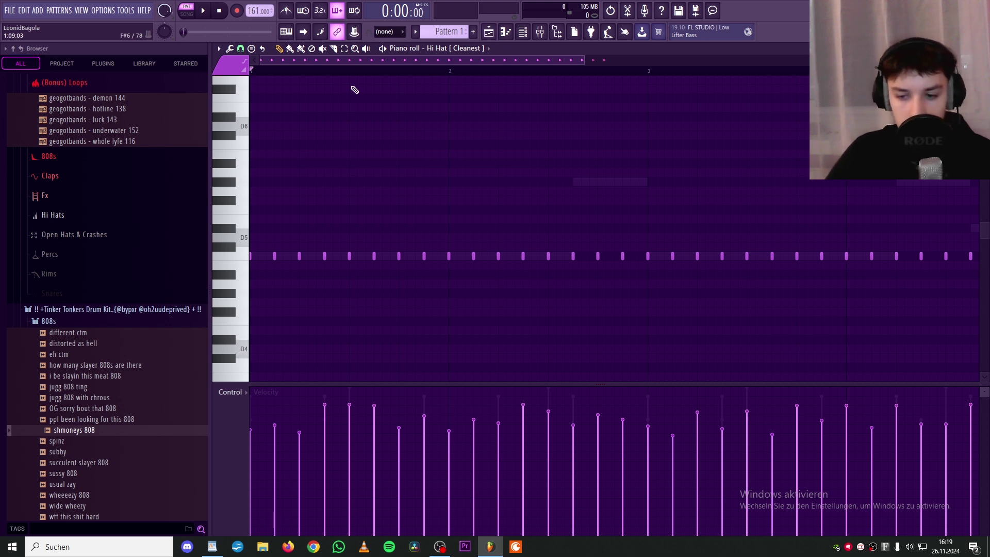
Delete the Hi Hat [ Cleanest ] notes on steps 5, 11, 13, 21 and 27
scroll(361, 70, "up", 3)
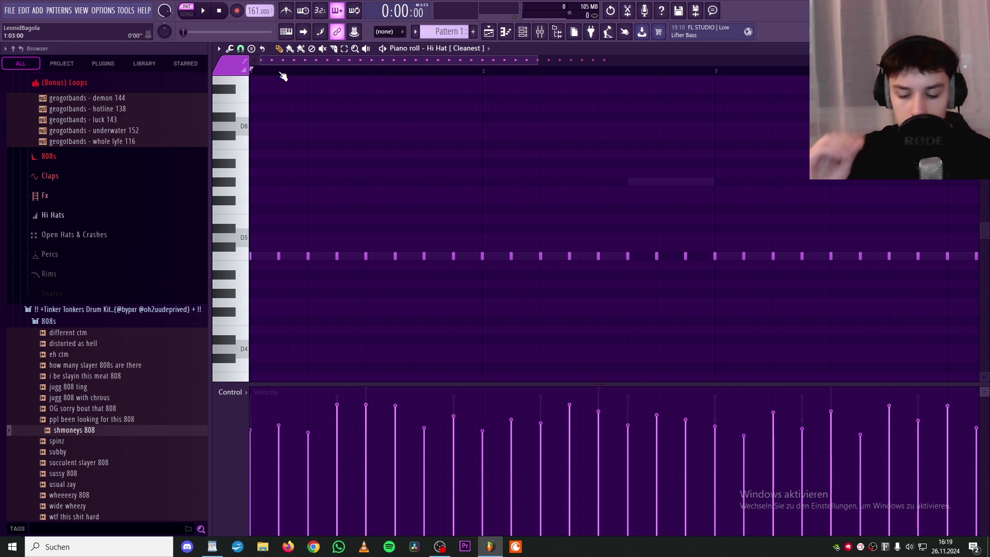
right_click(308, 256)
right_click(395, 256)
right_click(540, 256)
right_click(627, 256)
right_click(424, 256)
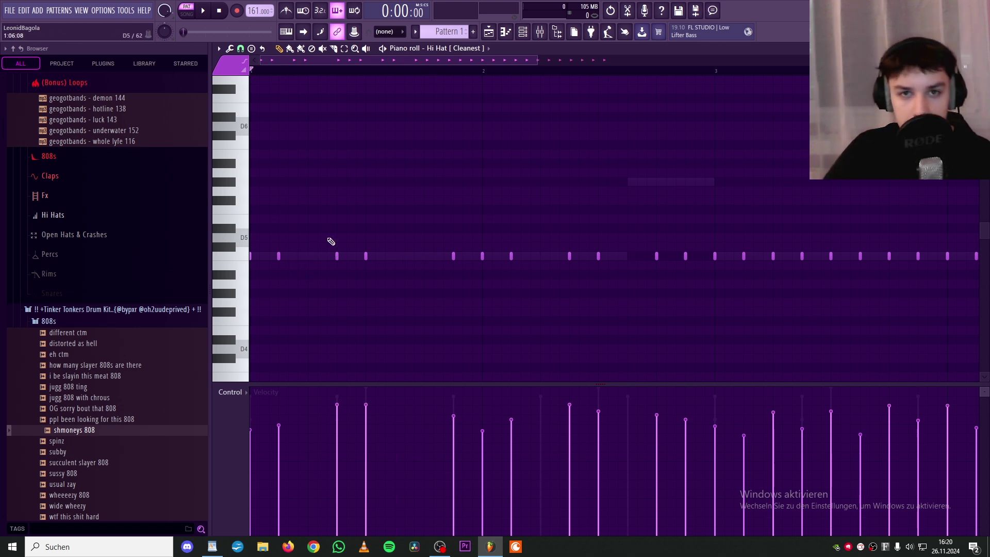
Repeat the hi-hat gaps of bars 1 and 2 in bars 3 and 4 and play back the pattern
scroll(340, 67, "down", 2)
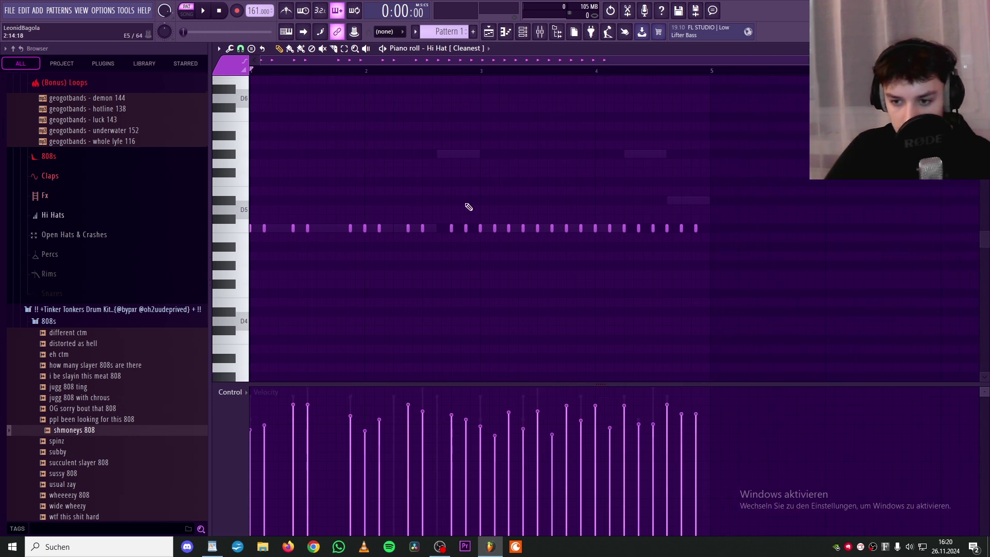
key("space")
scroll(583, 77, "up", 2)
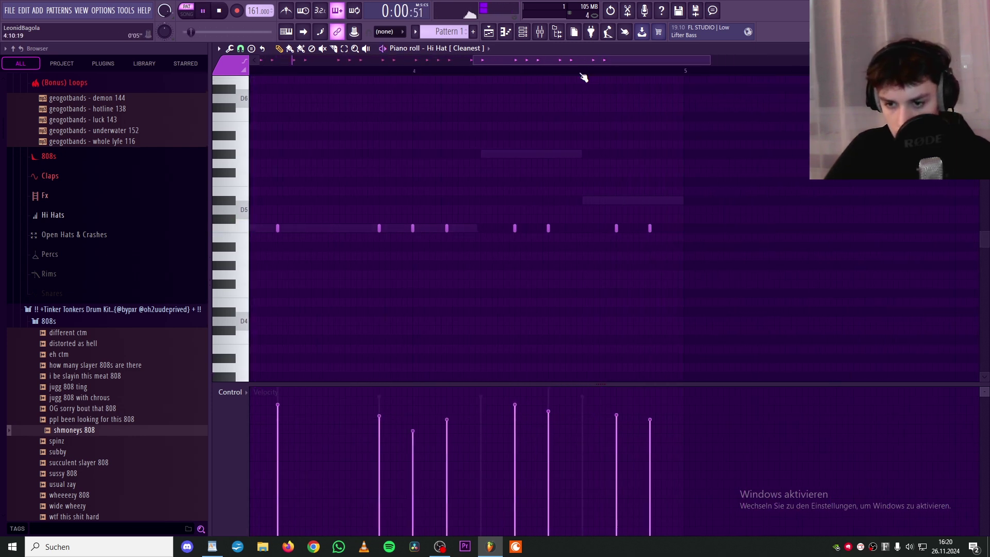
scroll(280, 73, "up", 2)
key("space")
Paint a roll of eight short A#5 hi-hat hits from step 7 of bar 1, ramp their velocities upward and play it back
scroll(309, 133, "up", 3)
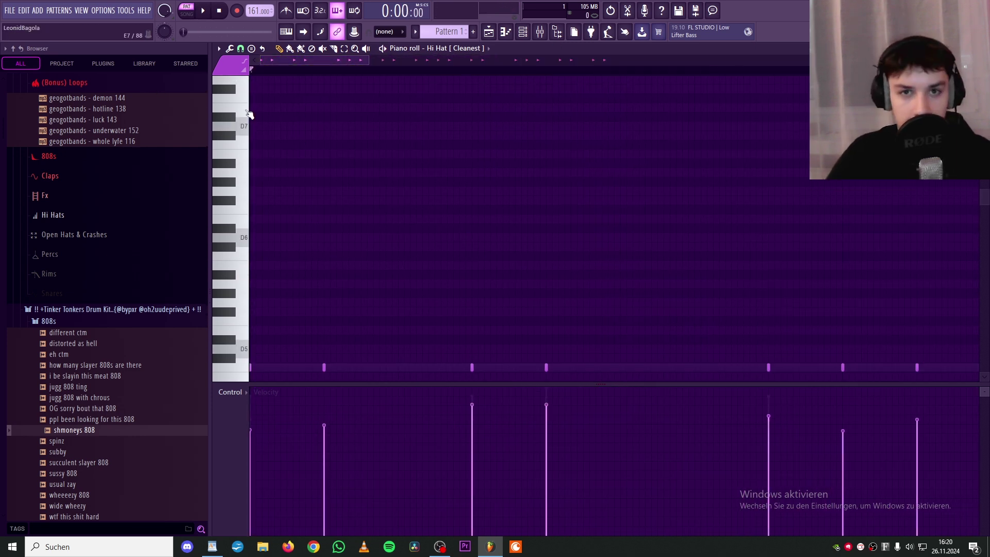
left_click_drag(473, 279, 516, 279)
left_click(472, 414)
left_click(478, 518)
left_click_drag(478, 518, 520, 419)
key("space")
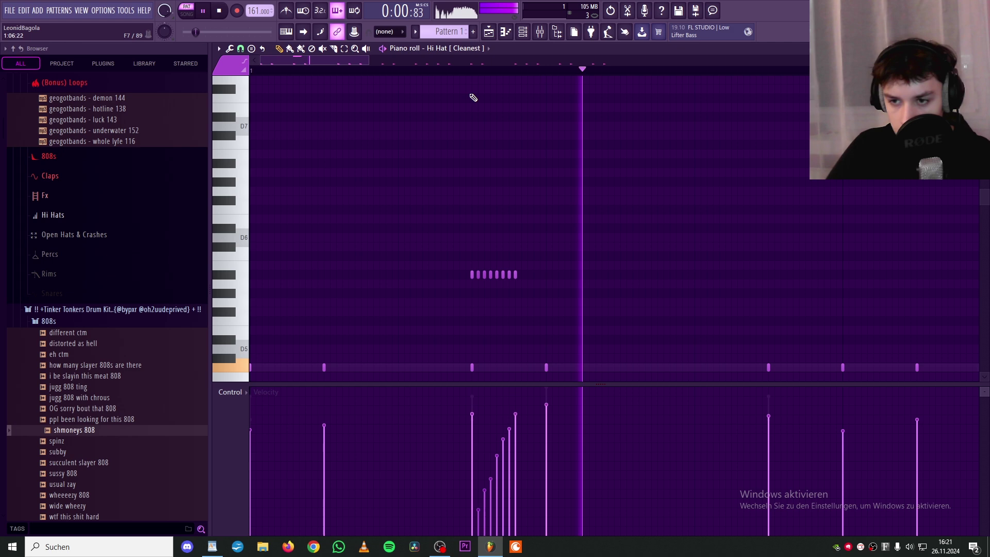
scroll(473, 76, "down", 4)
scroll(498, 72, "up", 4)
key("space")
Add a roll of five short G#4 hi-hat hits from step 13 of bar 2 with falling velocities and play it back
scroll(439, 265, "down", 3)
left_click(442, 265)
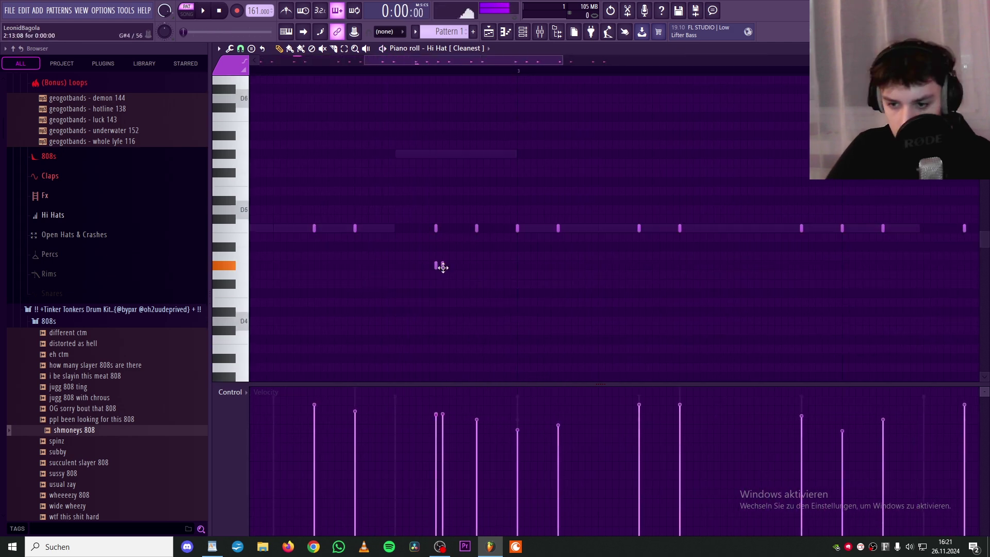
left_click(448, 265)
left_click(462, 265)
left_click(456, 265)
key("space")
mouse_move(464, 508)
left_mouse_down()
mouse_move(444, 438)
mouse_move(465, 485)
left_mouse_up()
scroll(450, 79, "down", 3)
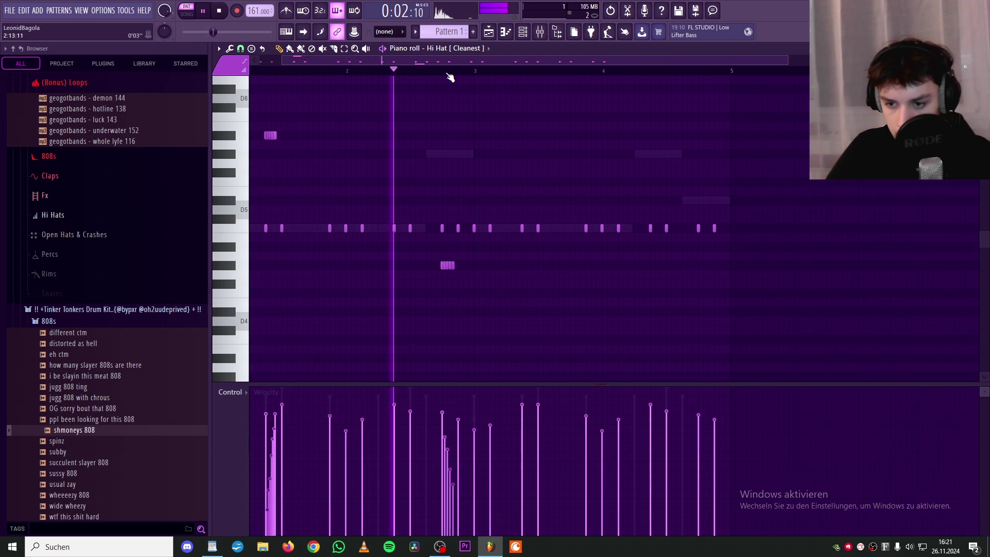
scroll(458, 76, "up", 3)
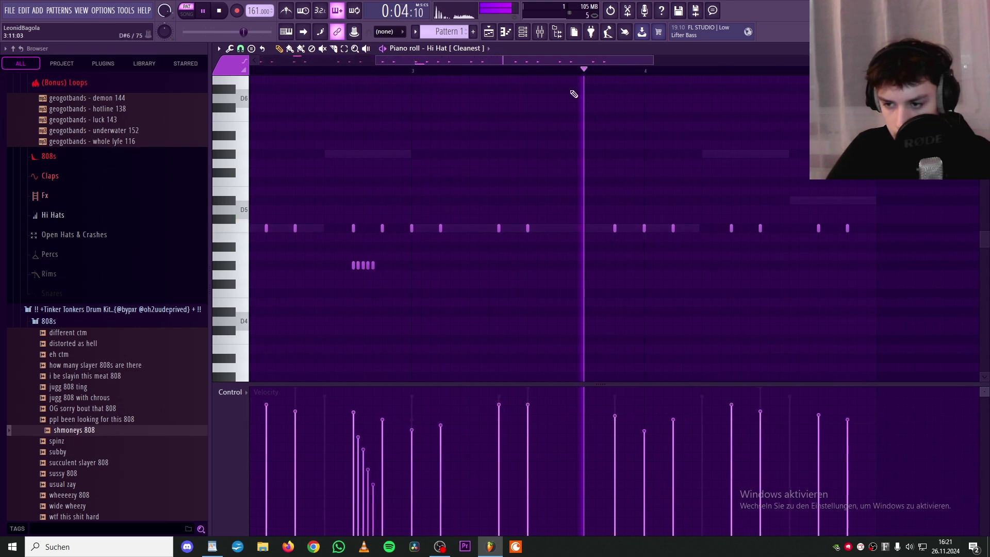
Add a roll of short A#4 hi-hat hits from step 13 of bar 4 with rising velocities and play back the pattern's end
scroll(824, 71, "up", 3)
key("space")
left_click(811, 247)
left_click(817, 247)
left_click(824, 247)
left_click(830, 247)
left_click(835, 247)
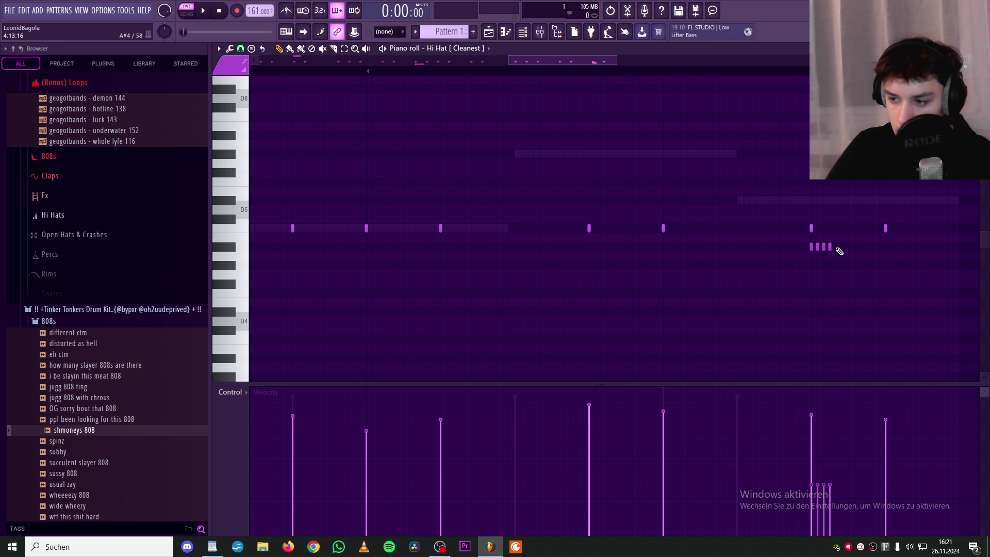
left_click(847, 247)
left_click_drag(844, 249, 843, 249)
mouse_move(846, 423)
left_mouse_down()
mouse_move(821, 480)
mouse_move(843, 428)
left_mouse_up()
scroll(517, 74, "down", 4)
left_click(594, 71)
key("space")
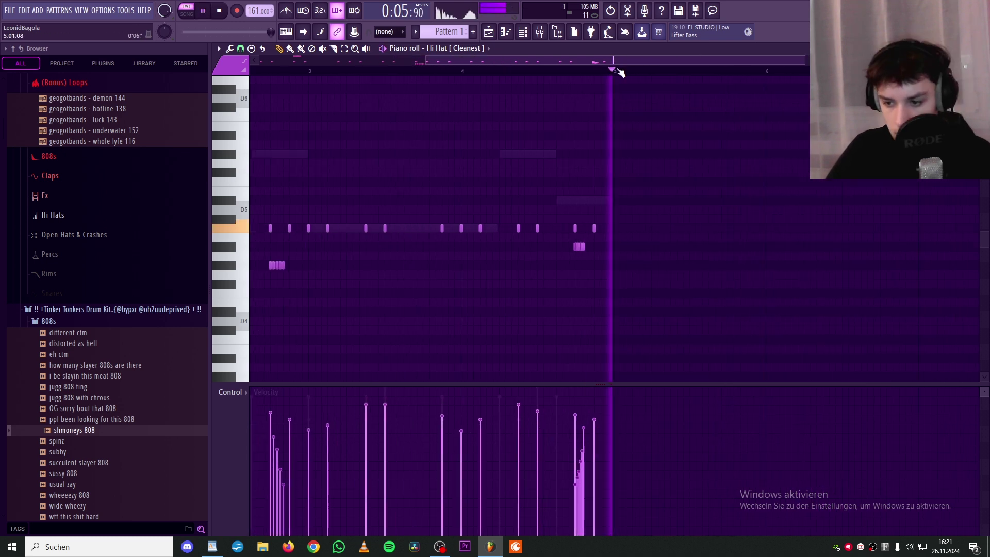
Show the channel rack, listen to the full pattern and stop playback
left_click(557, 32)
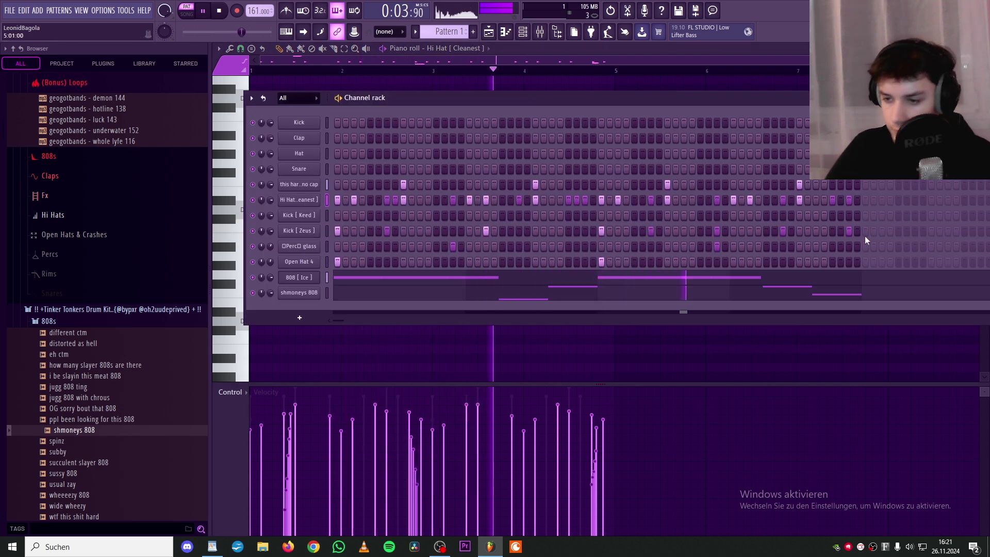
key("space")
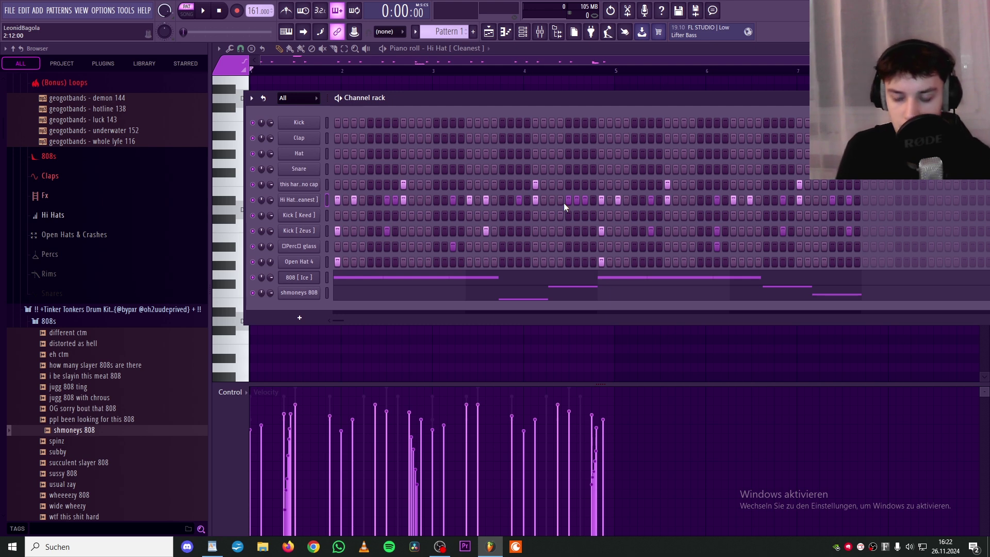
Solo the 808 [ Ice ] track in the mixer, raise its volume to about 120% and play the pattern
key("F9")
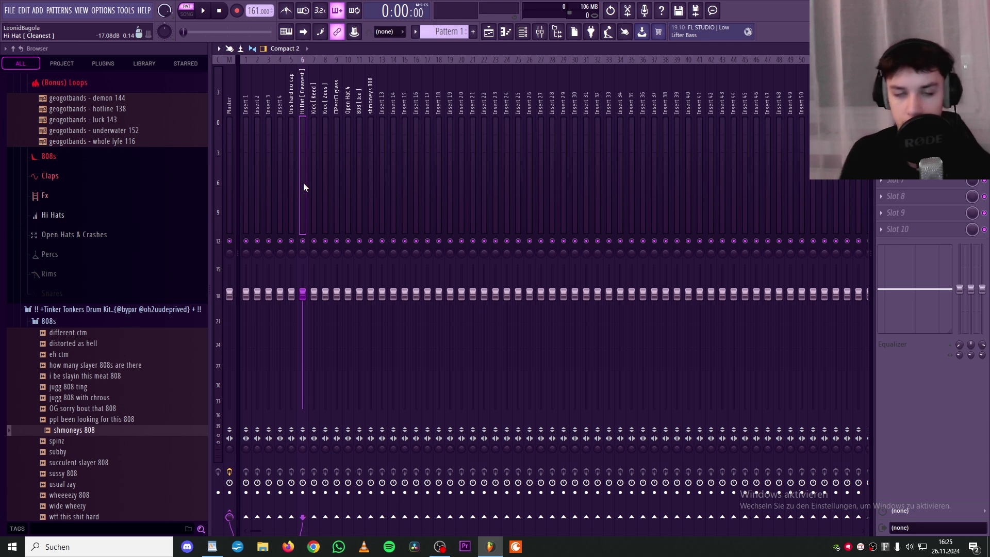
right_click(361, 241)
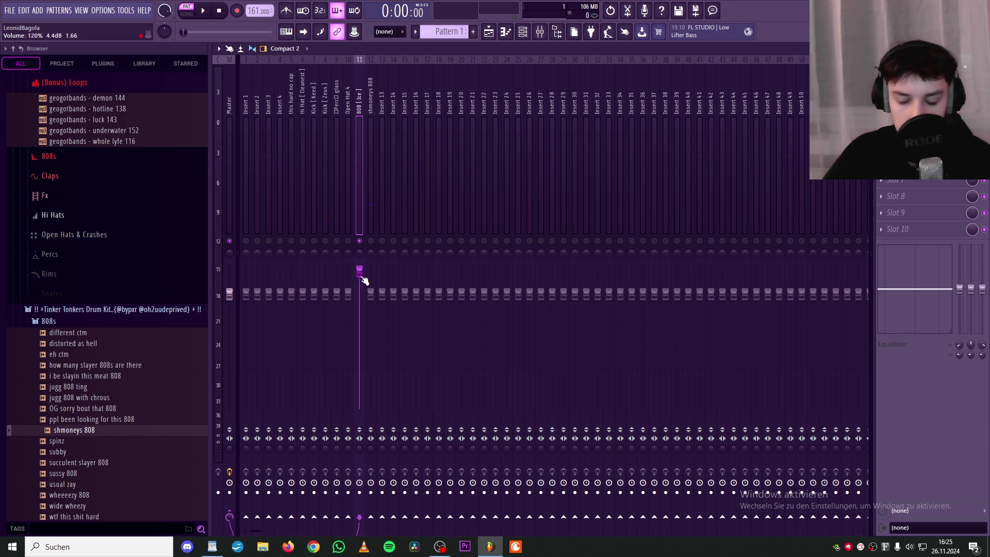
key("space")
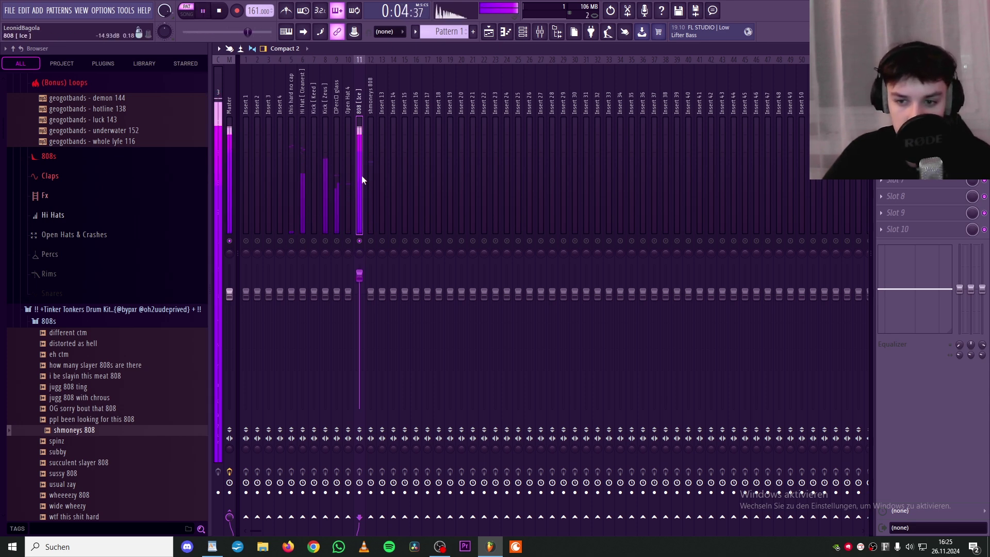
Unmute the "this hard no cap" mixer track and set its volume to about 104% against the 808 during playback
left_click(291, 240)
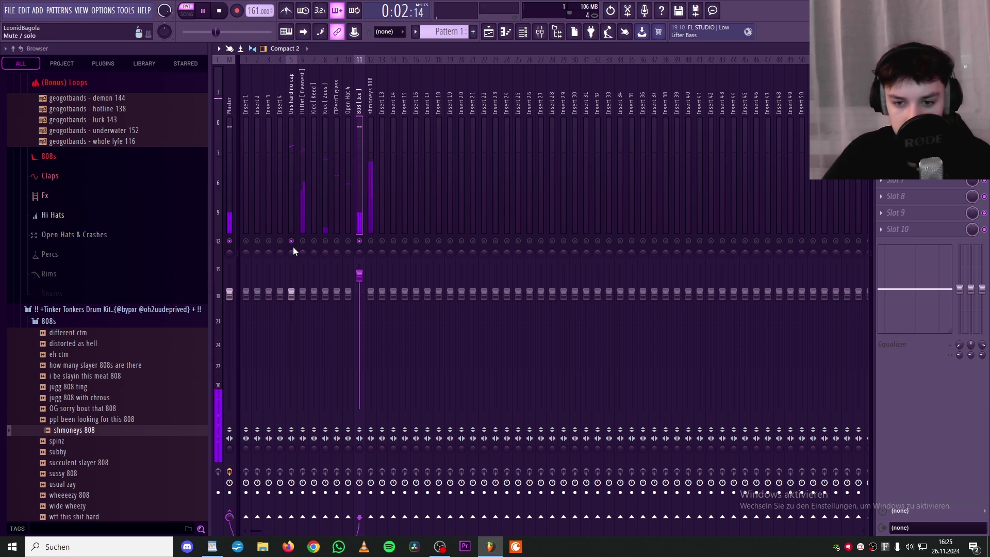
scroll(293, 292, "up", 3)
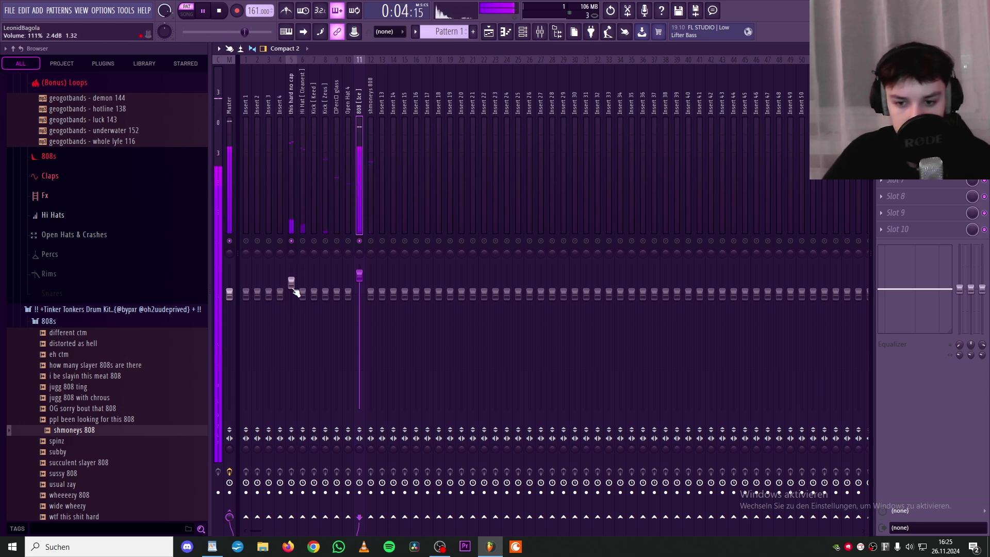
left_click(295, 292)
key("space")
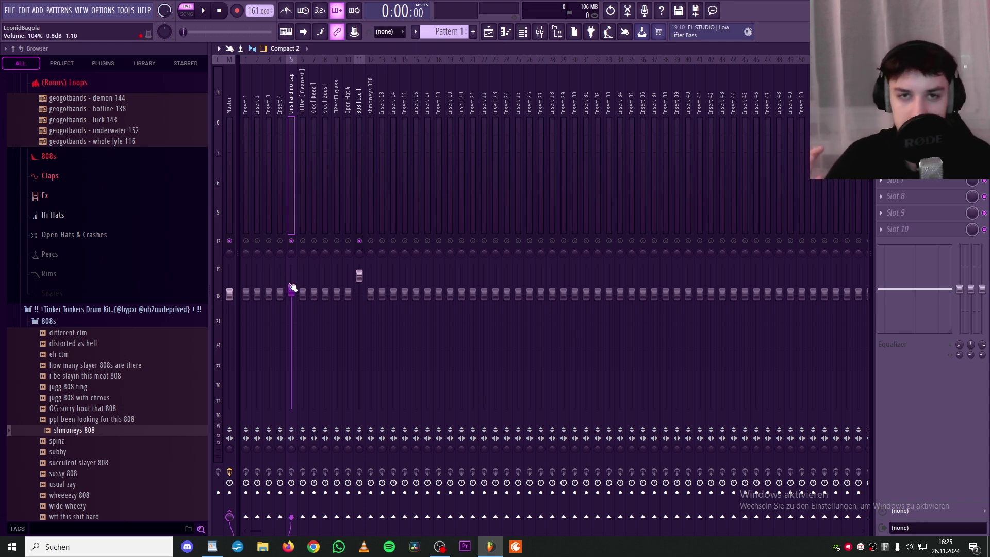
key("space")
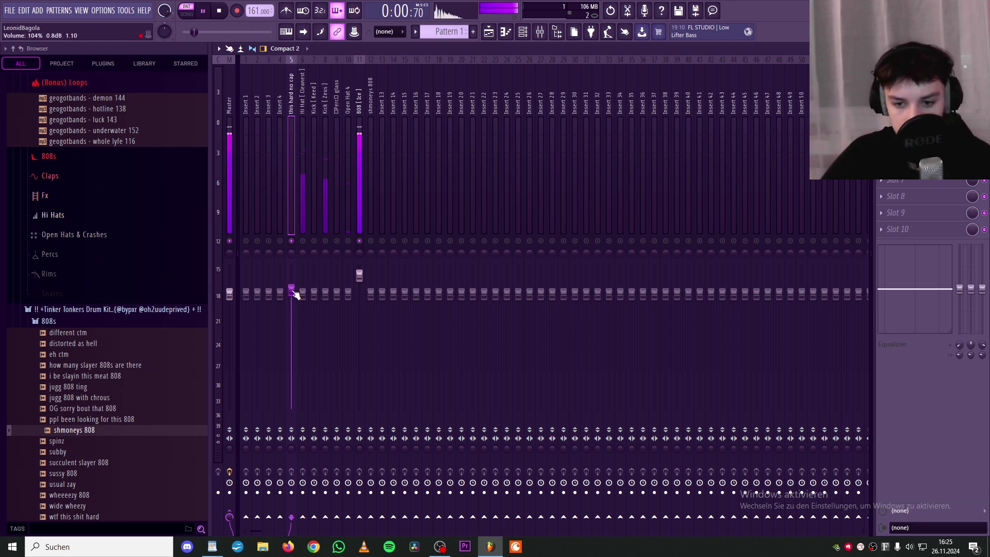
Add Fruity Parametric EQ 2 to the "this hard no cap" track, cut its lows and dip band 3 slightly near 740 Hz
left_click(907, 80)
left_click_drag(334, 232, 401, 250)
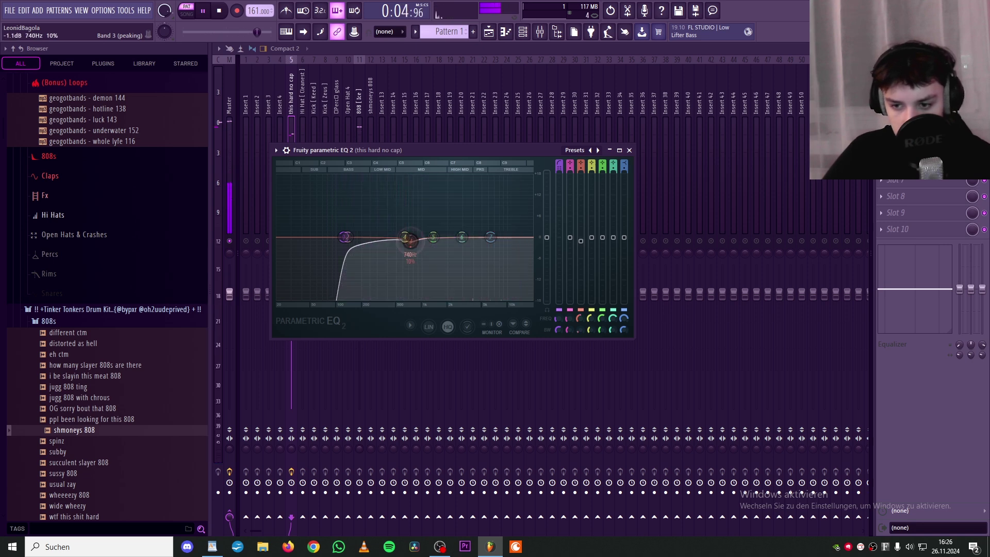
left_click_drag(409, 243, 415, 243)
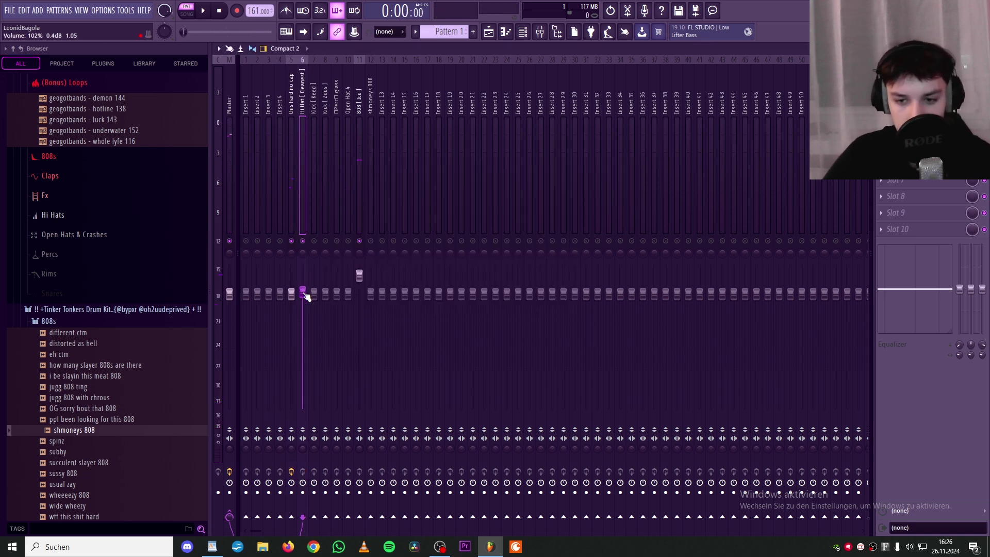
Raise the Hi Hat [ Cleanest ] mixer track's volume slightly above 102% and play back the pattern
left_click_drag(303, 294, 303, 288)
key("space")
left_click(314, 208)
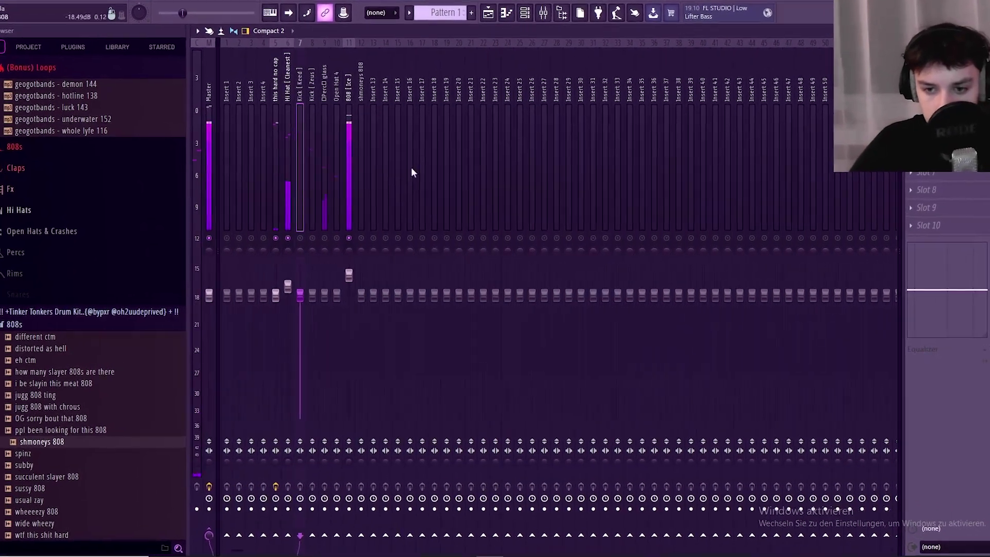
Add Fruity Parametric EQ 2 to the Hi Hat [ Cleanest ] track, cut its lows and dip bands 4, 5 and 6
left_click(288, 180)
left_click(910, 66)
mouse_move(925, 80)
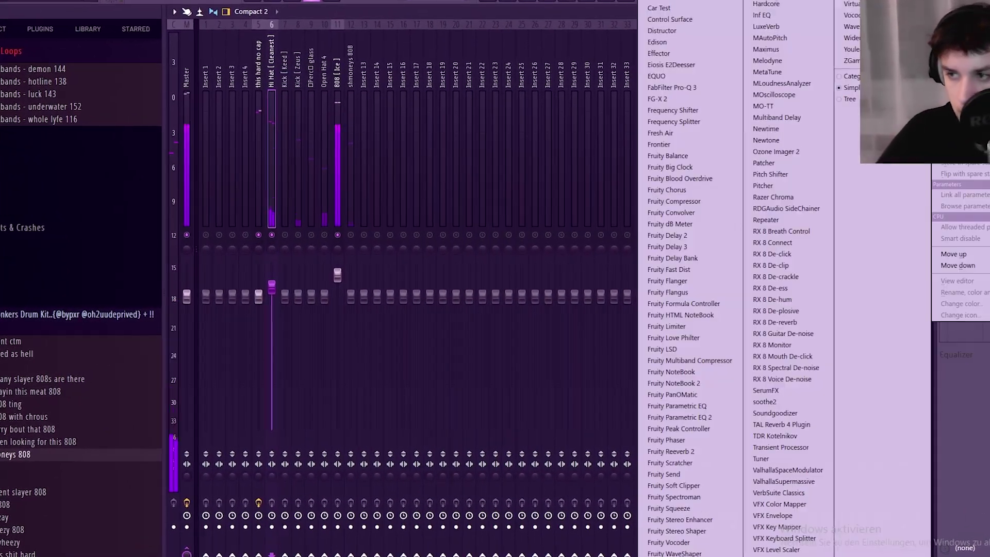
left_click(681, 417)
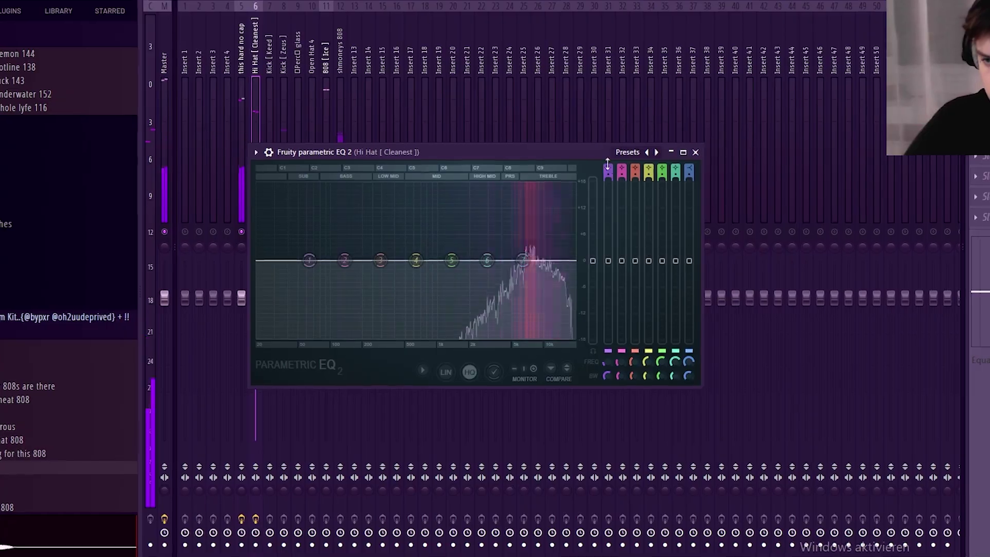
left_click(695, 152)
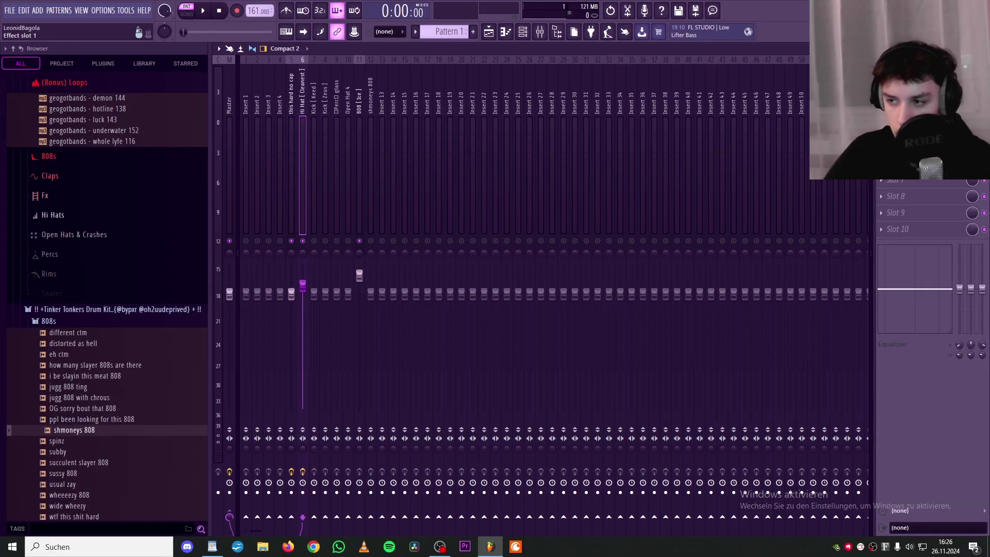
left_click(910, 81)
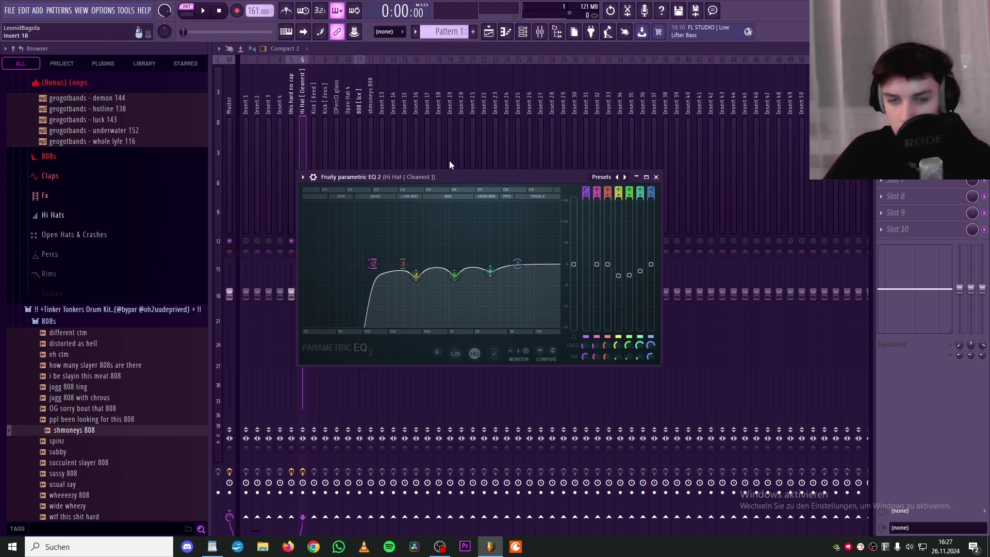
left_click(656, 177)
Unmute both kicks during playback, set Kick [ Keed ] to about 96% and raise Kick [ Zeus ] above 113%
key("space")
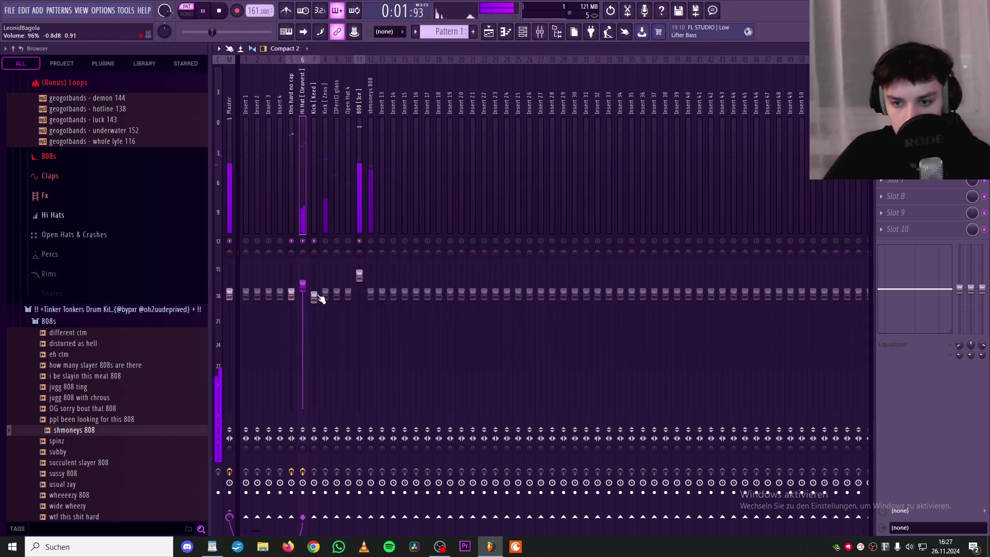
scroll(325, 284, "up", 5)
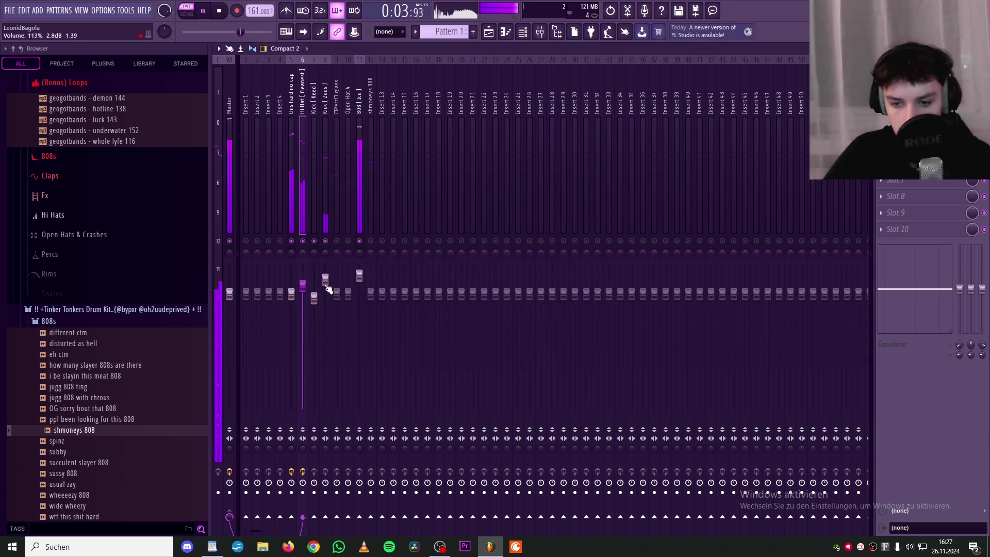
key("space")
scroll(325, 284, "down", 2)
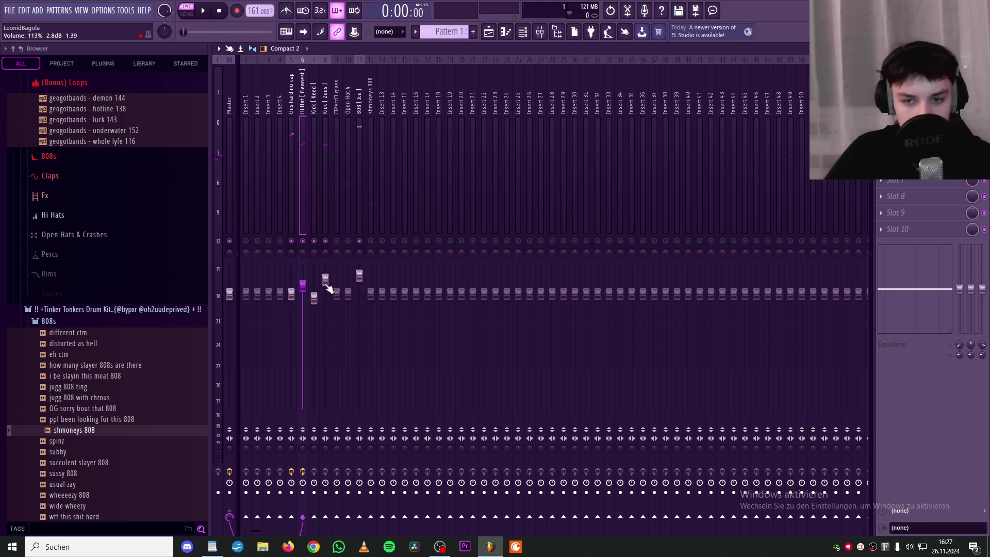
left_click(329, 289)
key("space")
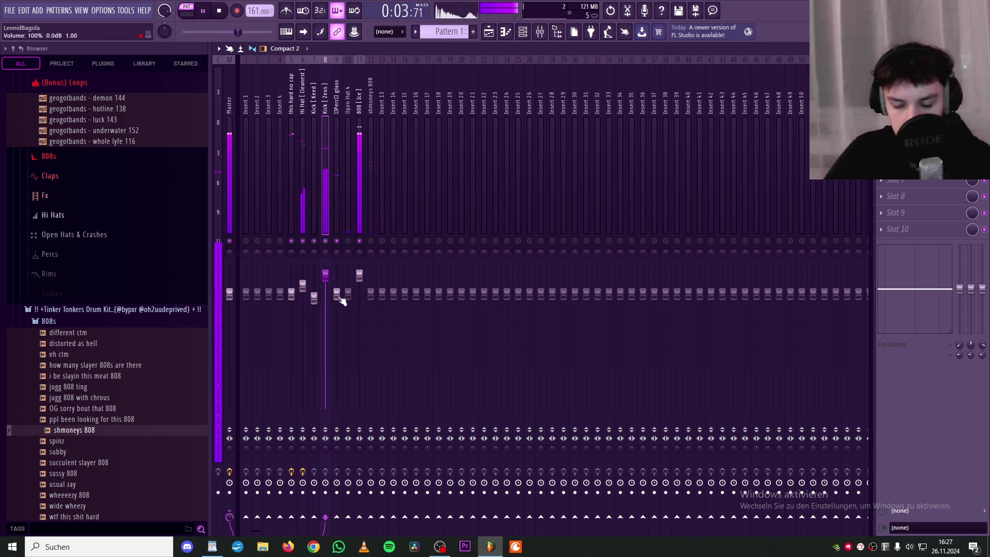
Lower the Perc glass mixer track's volume and set Open Hat 4 to 80% while listening to the pattern
key("space")
left_click_drag(337, 293, 336, 305)
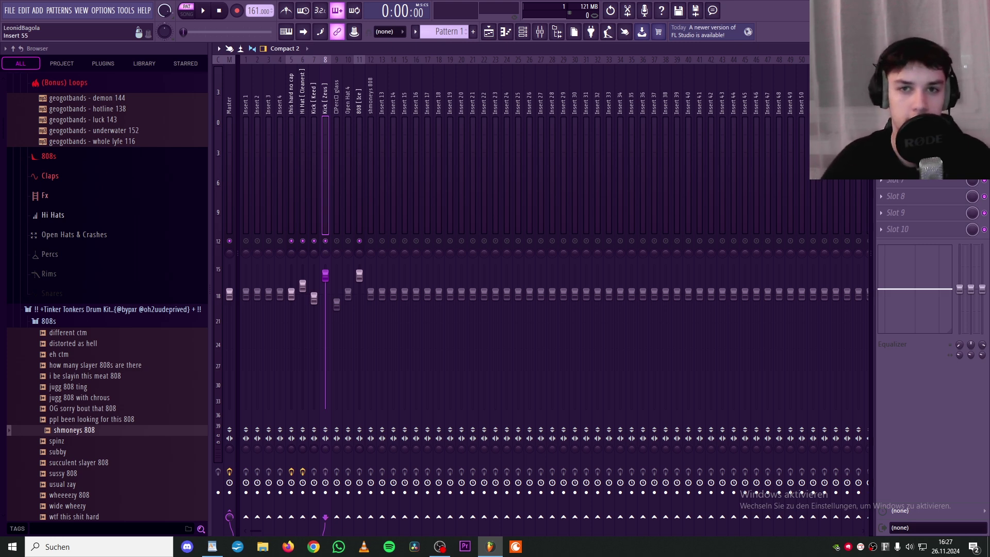
left_click(339, 229)
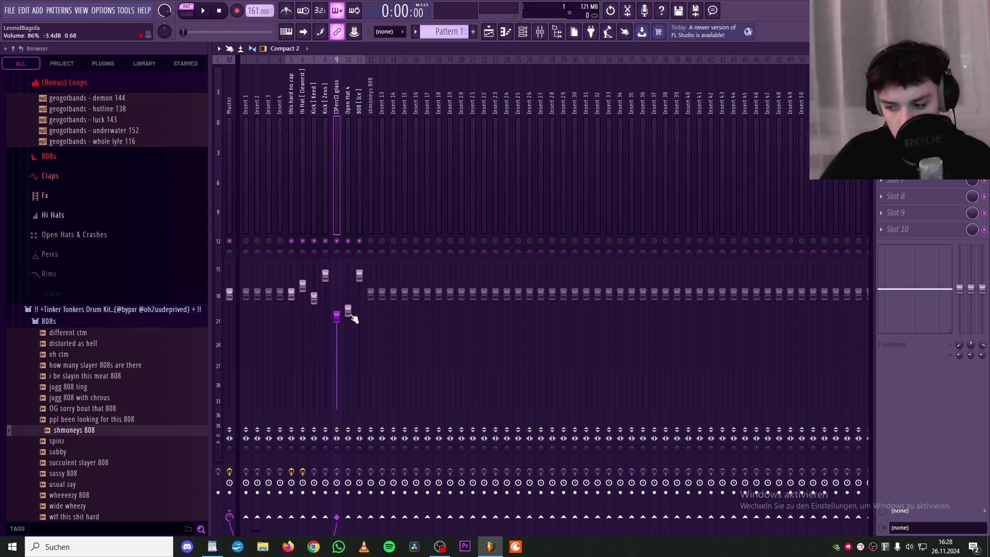
key("space")
scroll(348, 312, "down", 3)
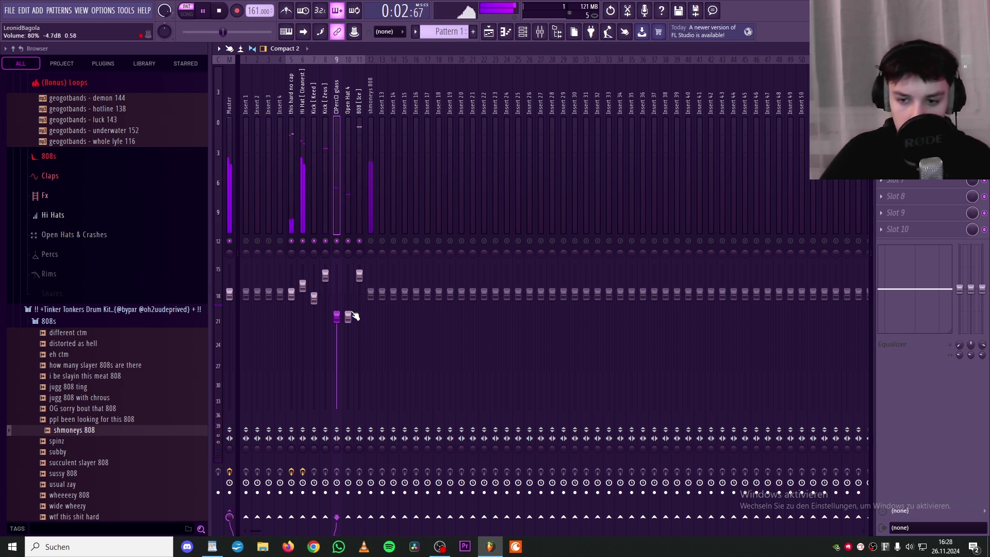
Unmute the shmoneys 808 mixer track and raise its volume slightly above 100% during playback
scroll(371, 289, "up", 2)
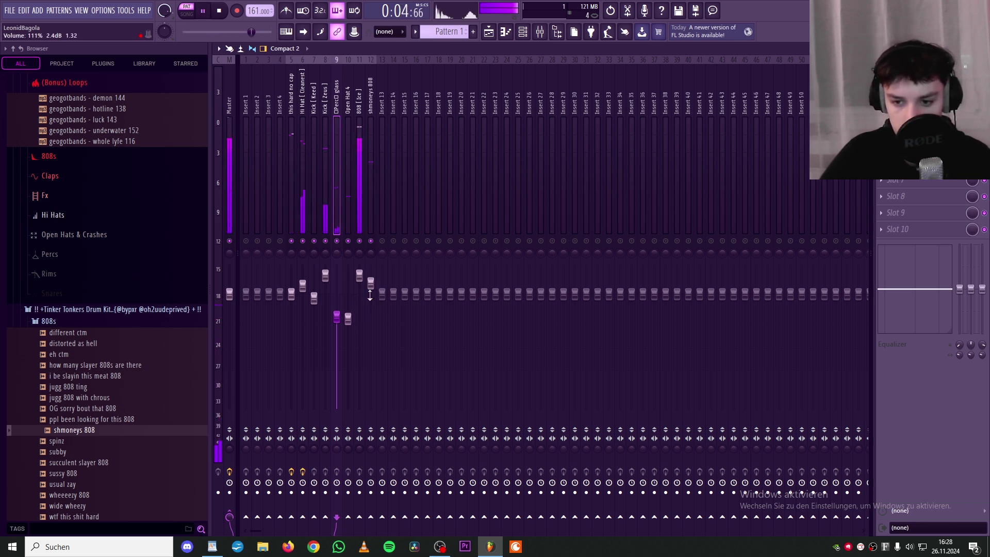
left_click(373, 301)
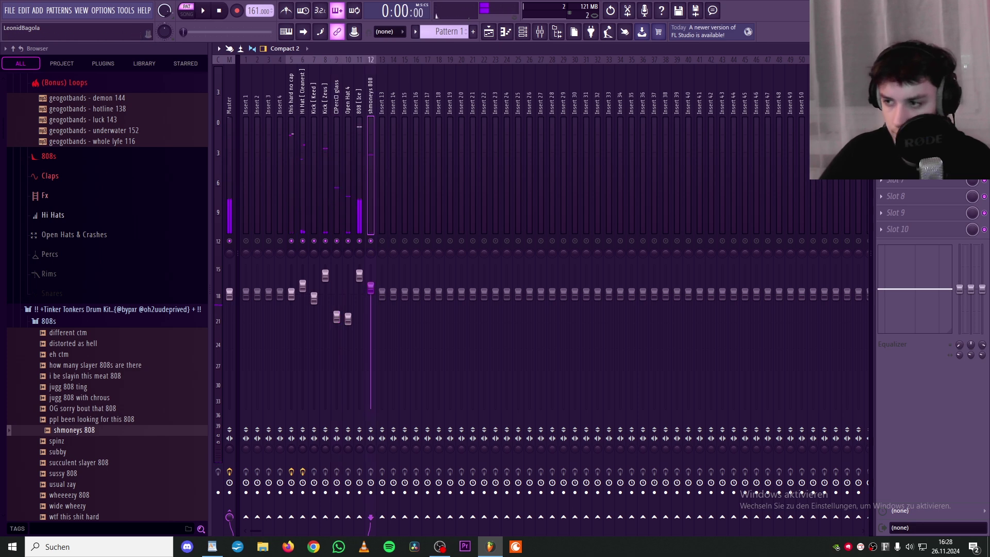
Add Fruity Parametric EQ 2 to the shmoneys 808 track and roll off its highs with the band 7 shelf
left_click(907, 80)
left_click(654, 398)
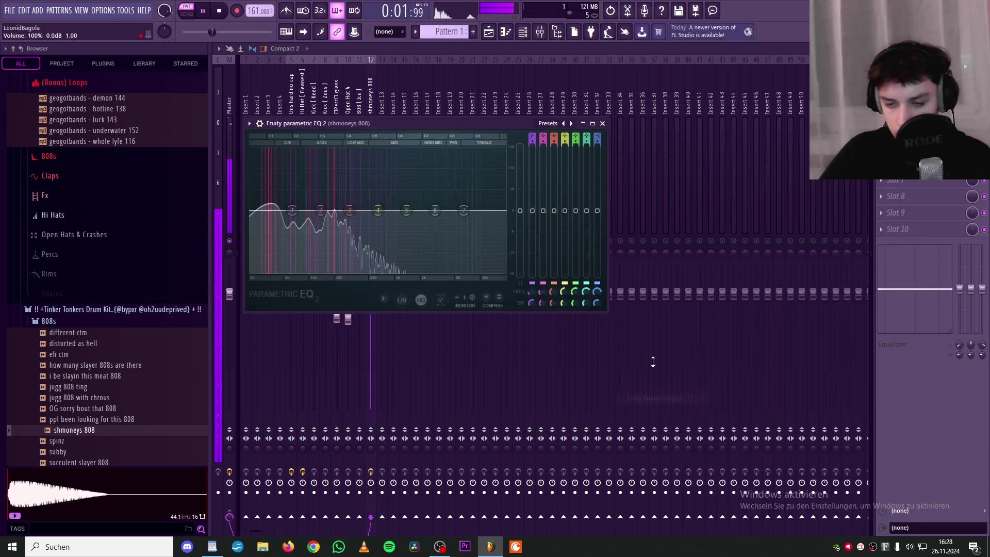
key("space")
left_click_drag(476, 216, 443, 272)
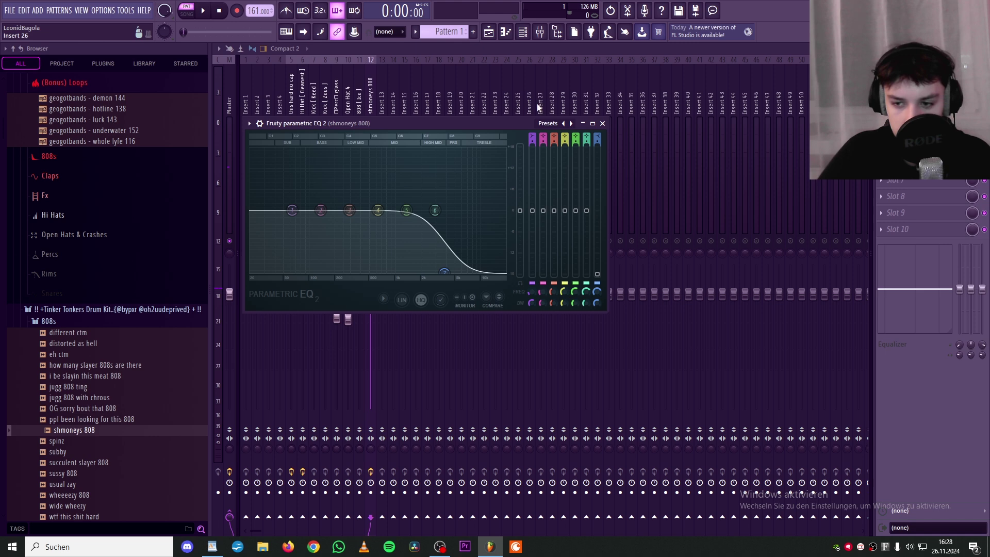
Shape the low end of the shmoneys 808 EQ by lowering band 1's frequency, dipping band 5 and boosting band 2 in the bass
scroll(532, 138, "down", 2)
left_click_drag(292, 209, 250, 210)
key("space")
left_click_drag(406, 210, 286, 226)
left_click_drag(321, 210, 279, 190)
left_click(602, 123)
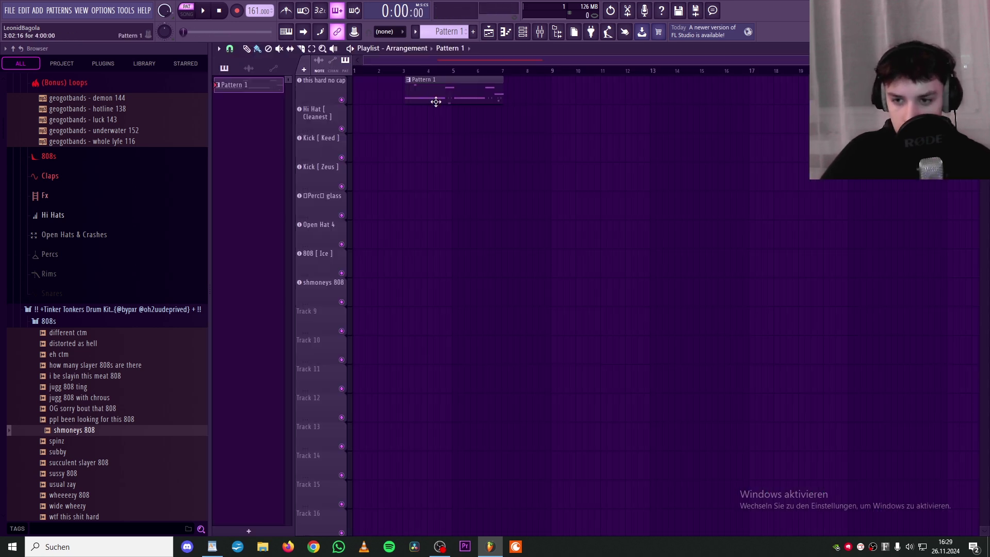
Move the Pattern 1 clip to bar 1 on the hi-hat playlist track and switch playback to song mode
left_click_drag(435, 102, 388, 112)
key("l")
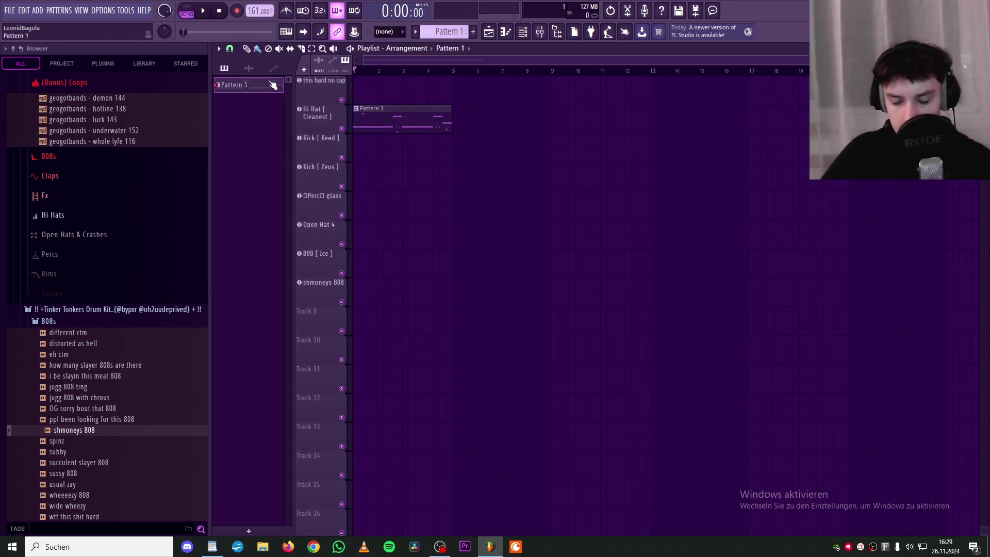
double_click(274, 86)
key("F5")
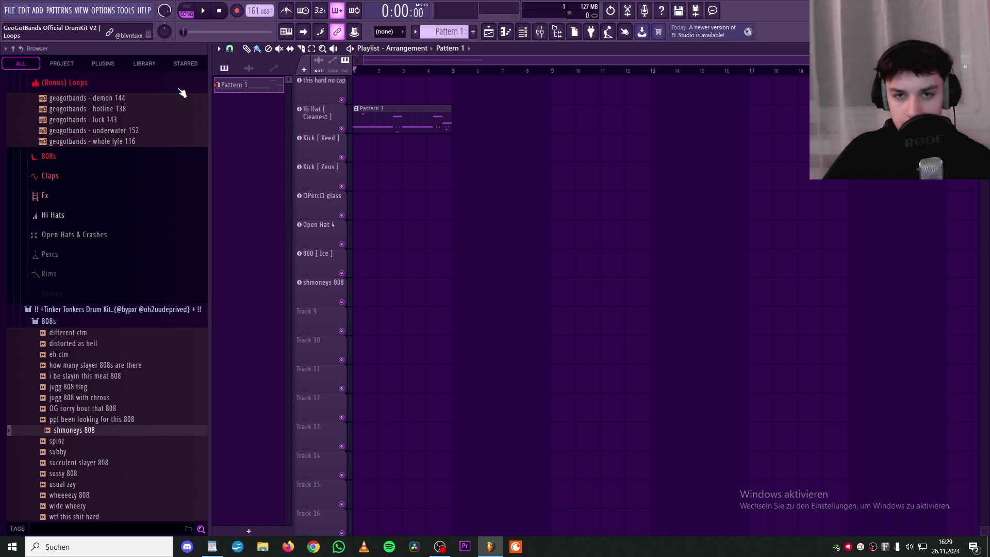
Add Fruity Parametric EQ 2 to the 808 [ Ice ] mixer track while listening to the song
key("F9")
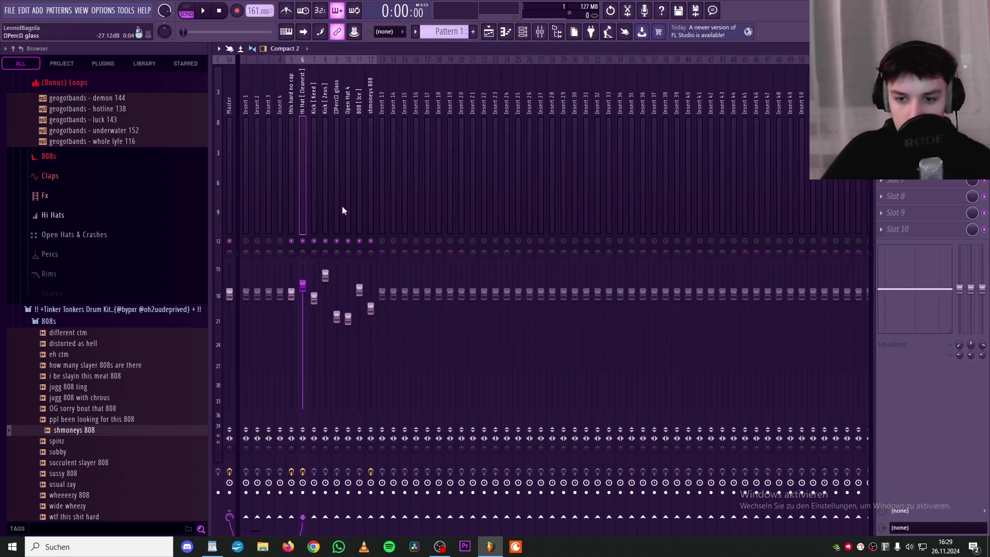
left_click(315, 206)
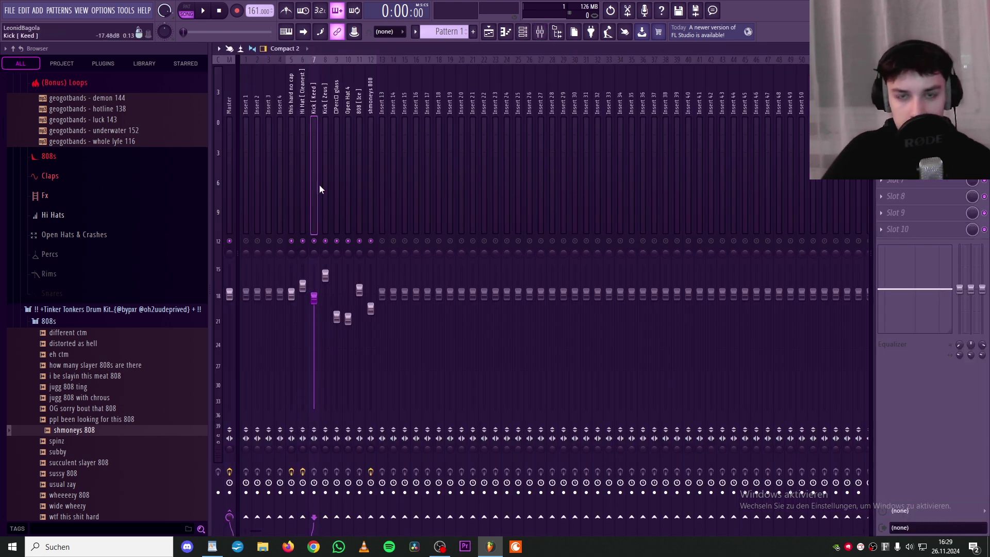
key("space")
left_click(362, 204)
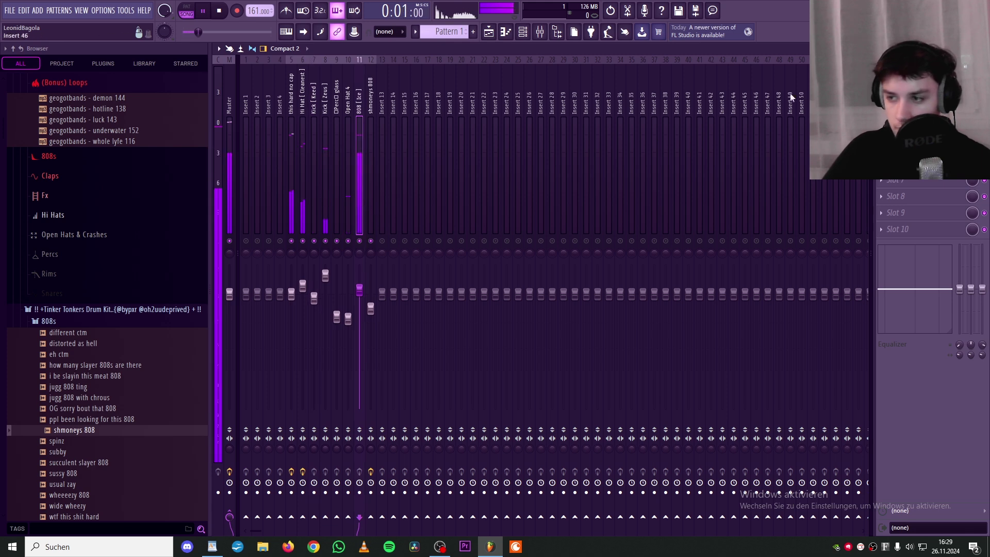
left_click(882, 81)
left_click(651, 398)
key("space")
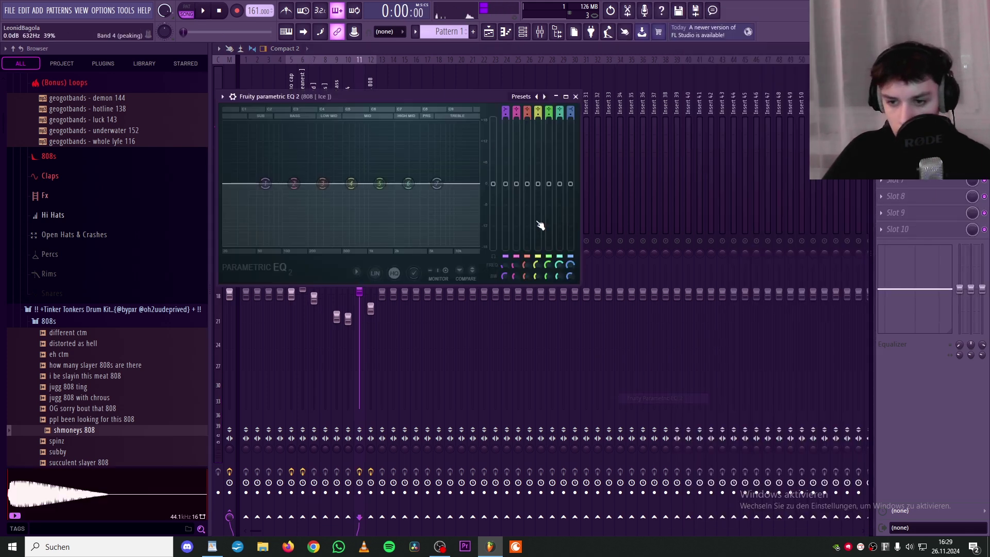
Roll off the 808 [ Ice ] highs with the band 7 high shelf at about 1824 Hz and -13.5 dB during playback
left_click_drag(437, 183, 342, 239)
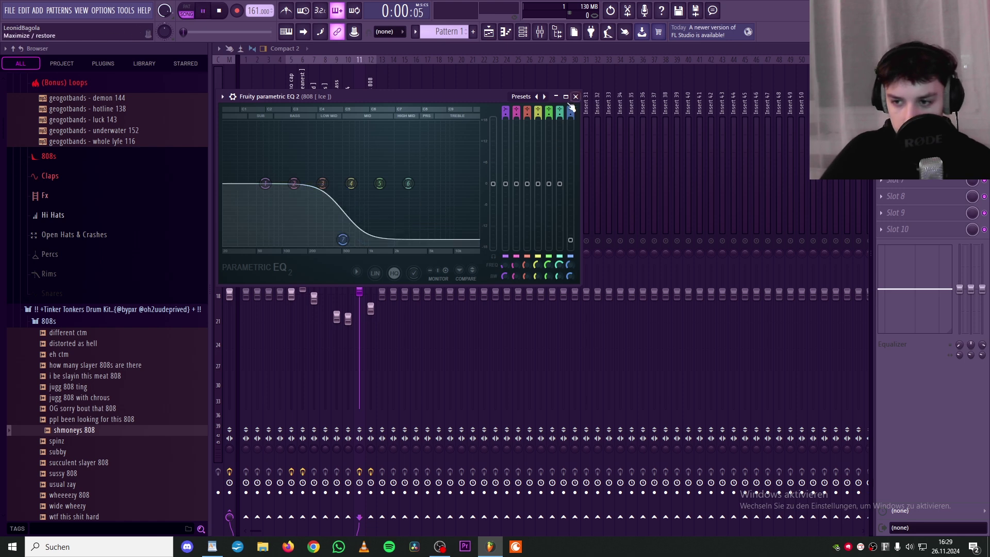
key("space")
key("ctrl+z")
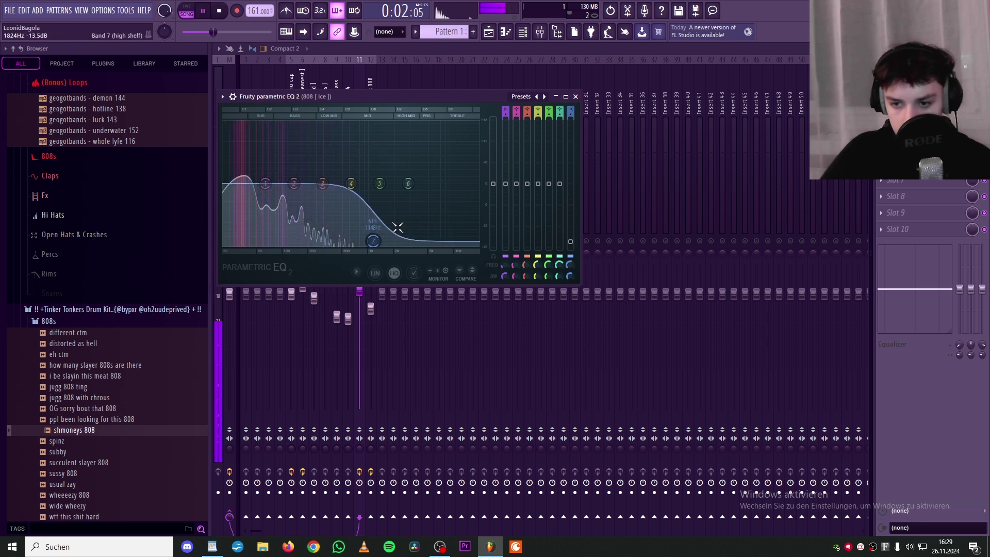
left_click(575, 96)
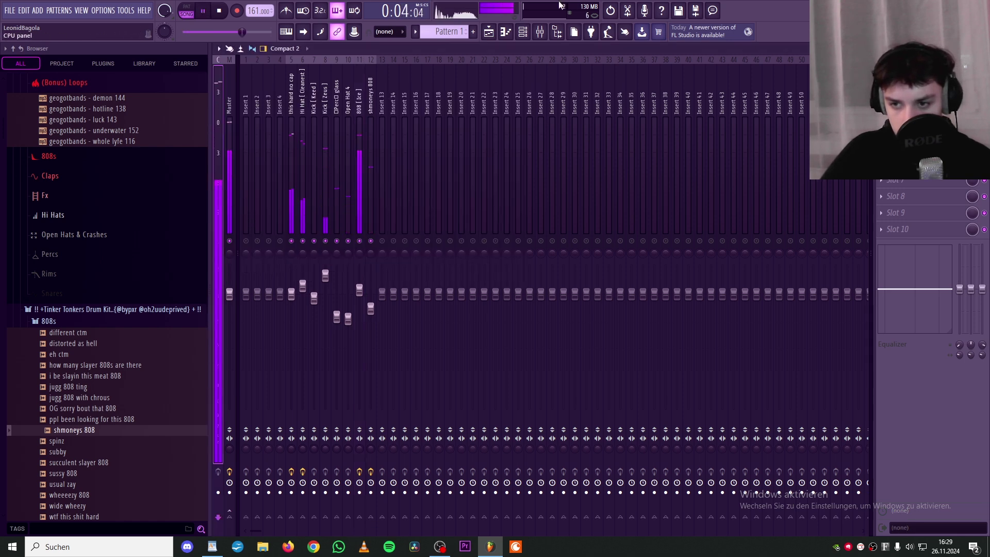
Open the playlist, listen to the arrangement of the luck 143 loop with Pattern 1 and stop playback
left_click(489, 33)
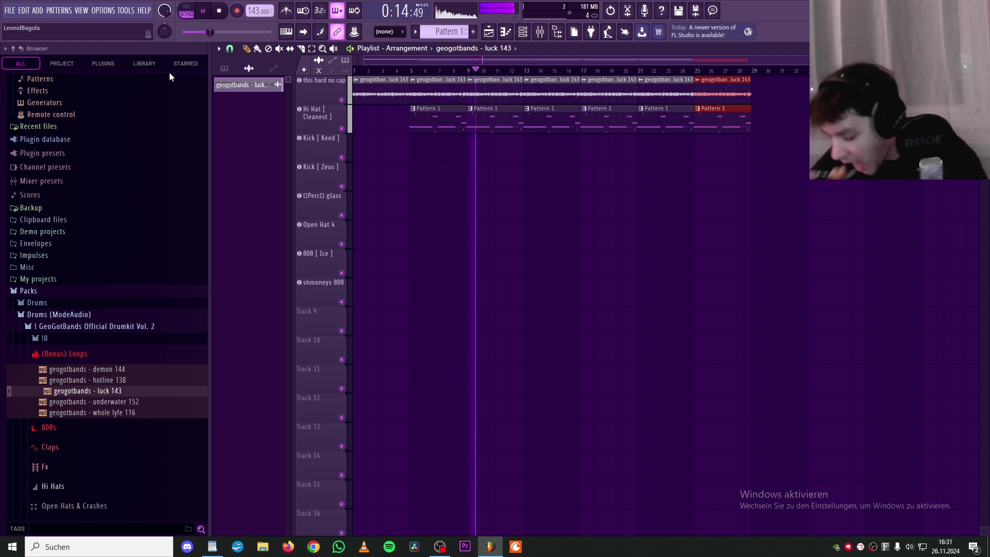
key("space")
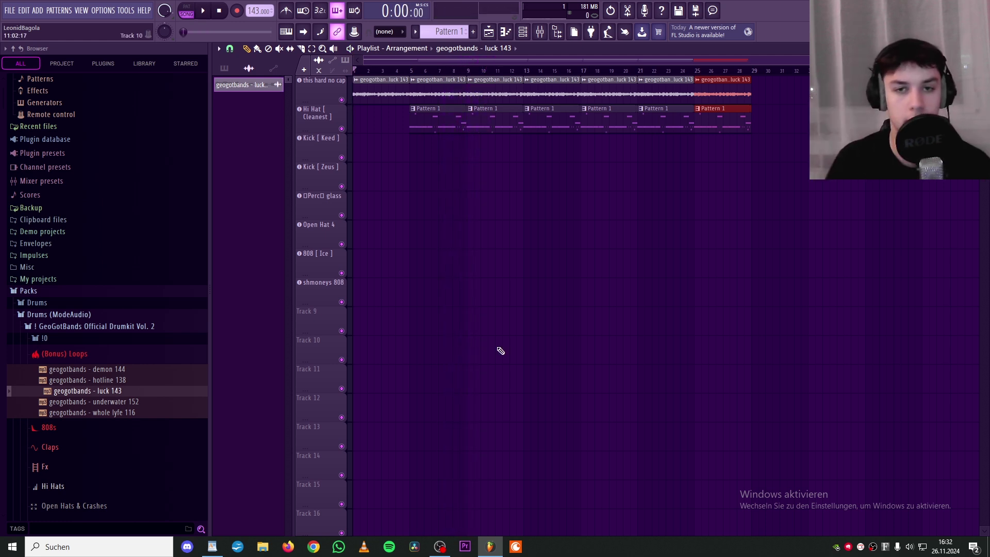